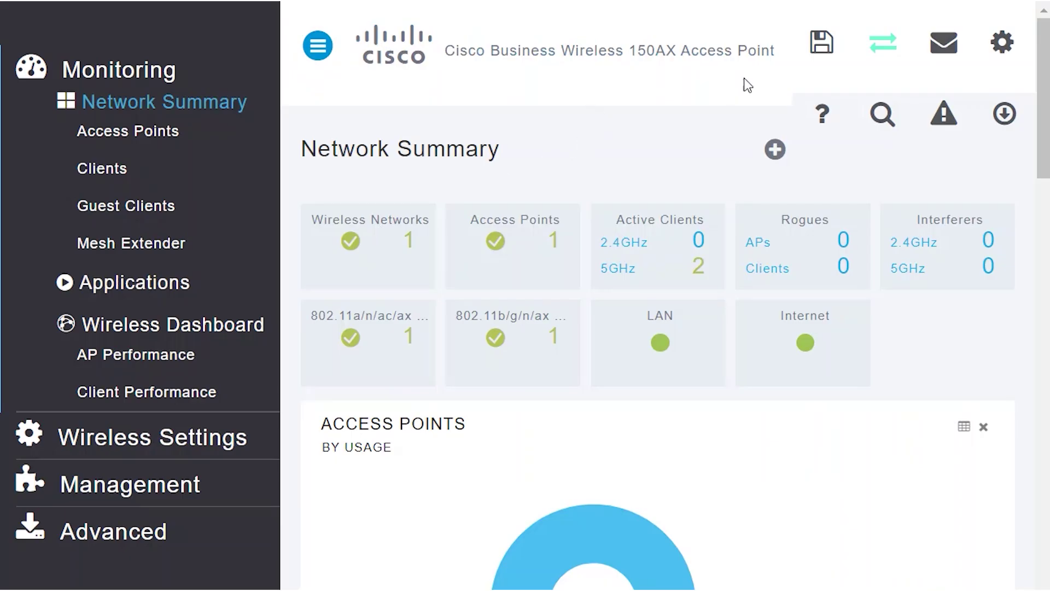
Switch the UI to Expert View and open the RADIUS section under Management > Admin Accounts.
click(883, 43)
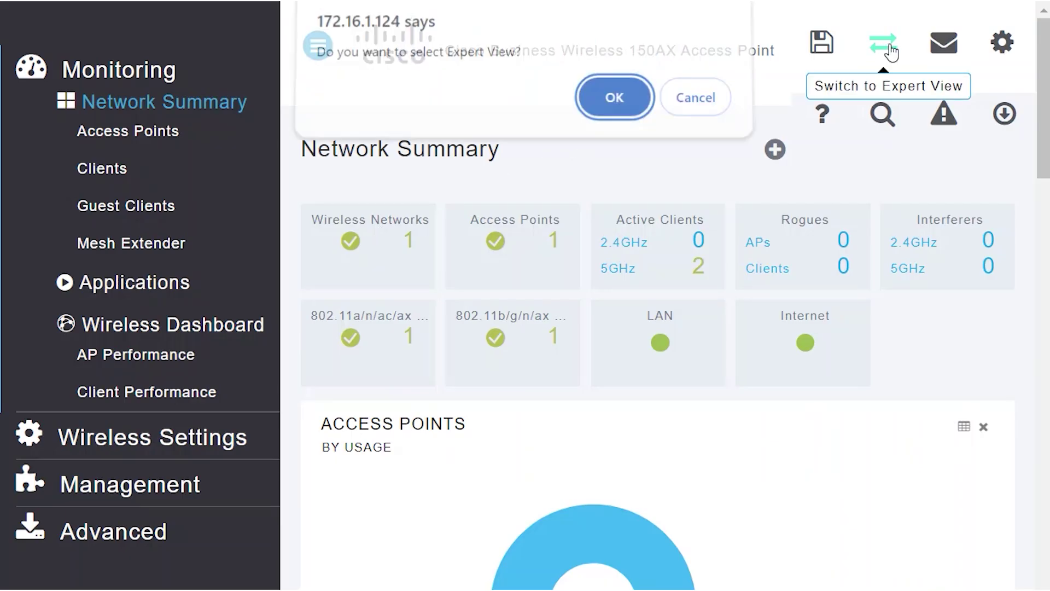
click(618, 112)
scroll(172, 300, down, 3)
click(150, 497)
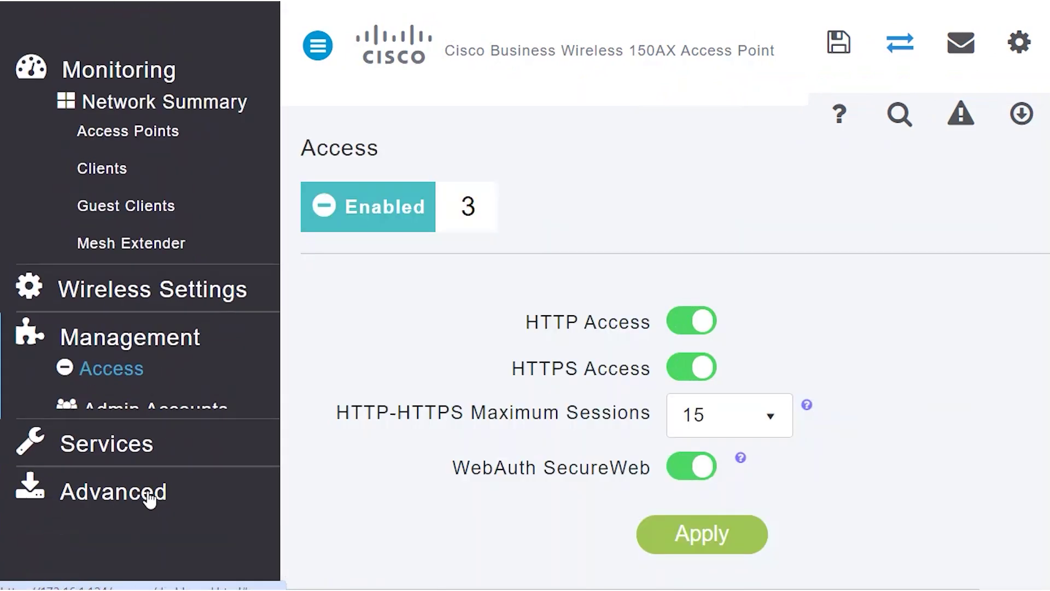
click(170, 239)
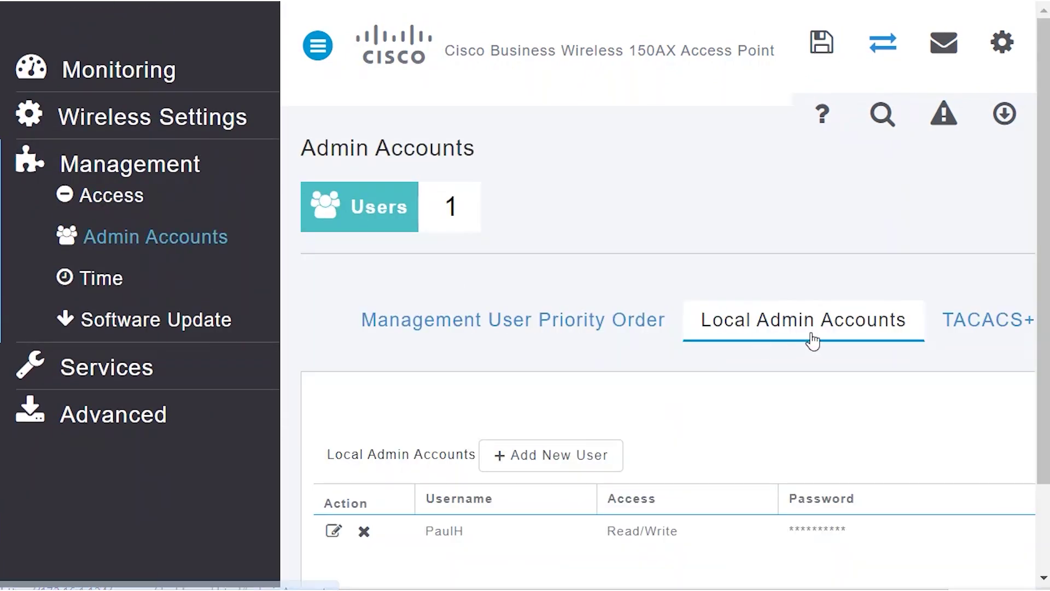
click(1013, 317)
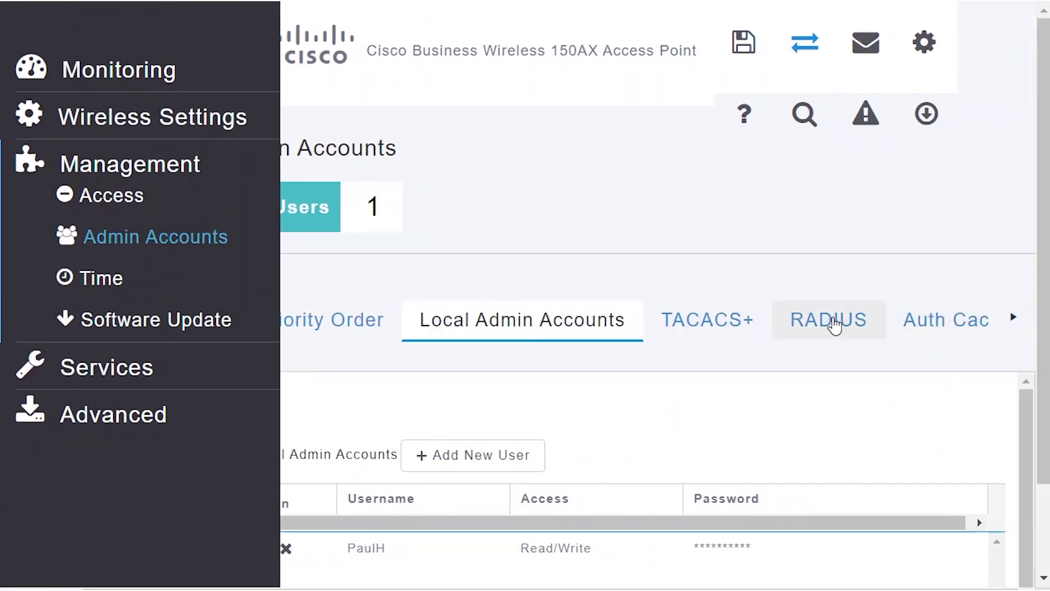
click(834, 321)
Add RADIUS authentication server 1 with its IP and secret on port 1812 and apply it.
scroll(786, 224, down, 2)
key(ctrl+plus)
key(ctrl+plus)
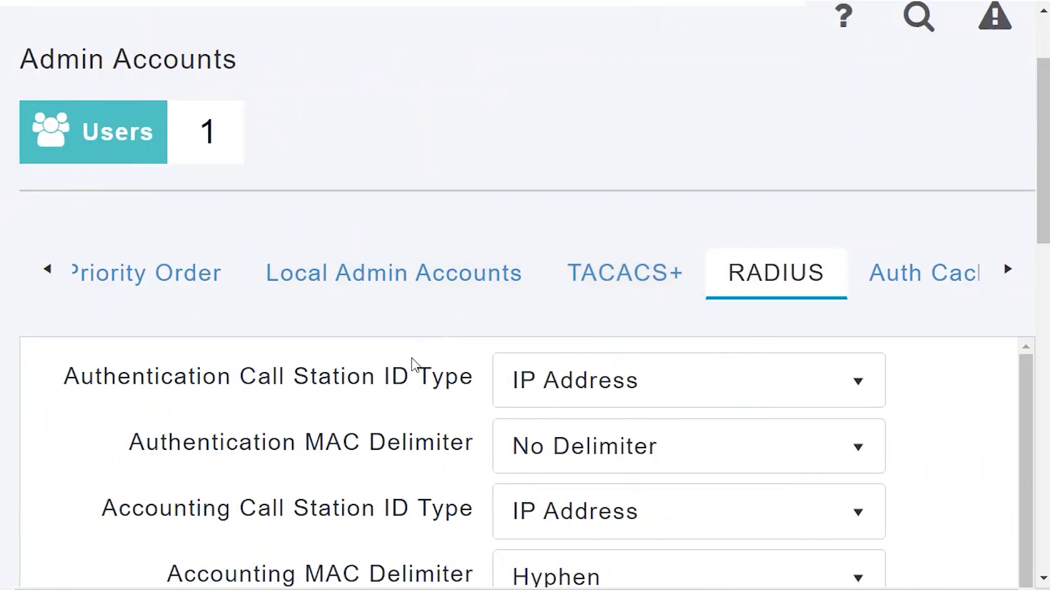
scroll(414, 366, down, 3)
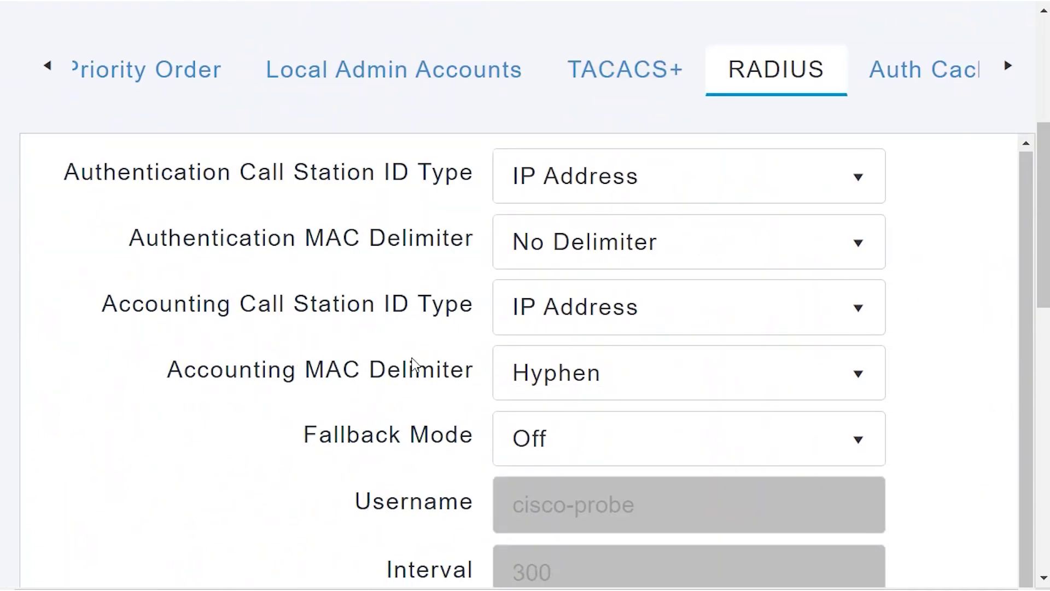
scroll(414, 323, down, 7)
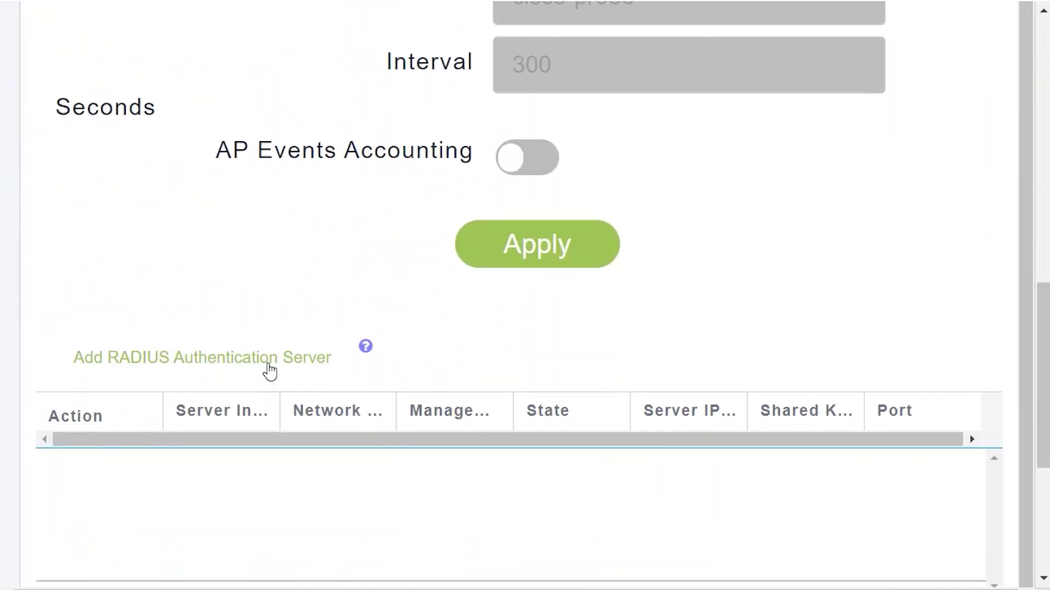
click(263, 361)
click(509, 338)
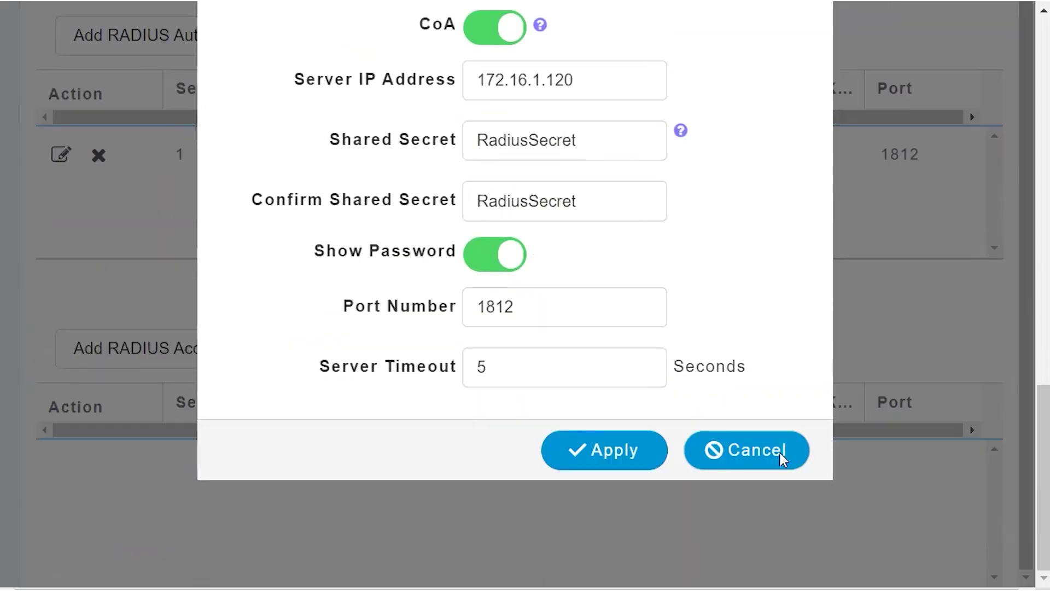
click(609, 459)
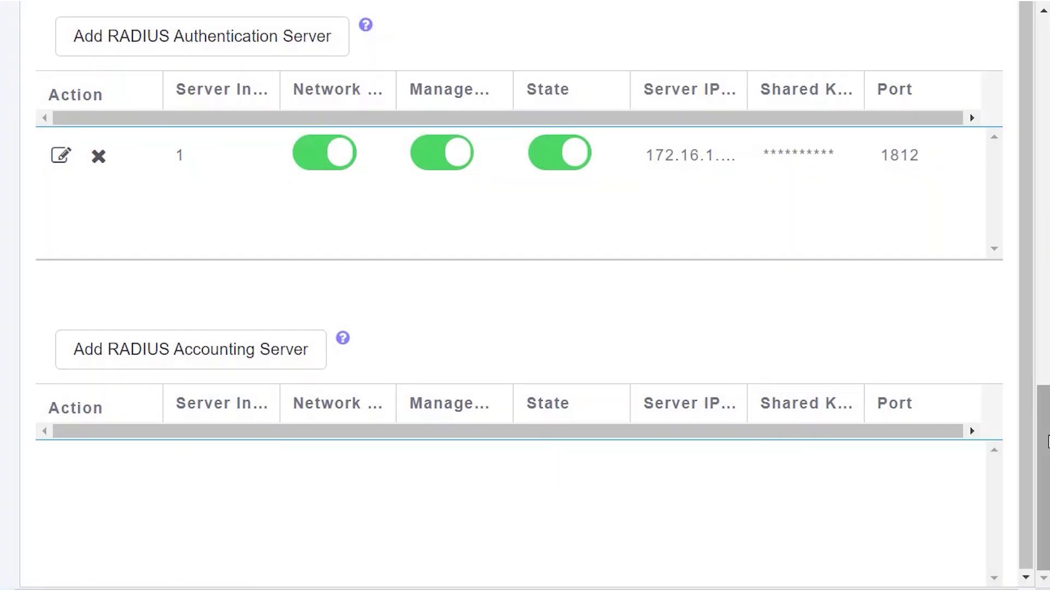
scroll(1007, 156, up, 13)
scroll(1006, 156, up, 5)
click(38, 55)
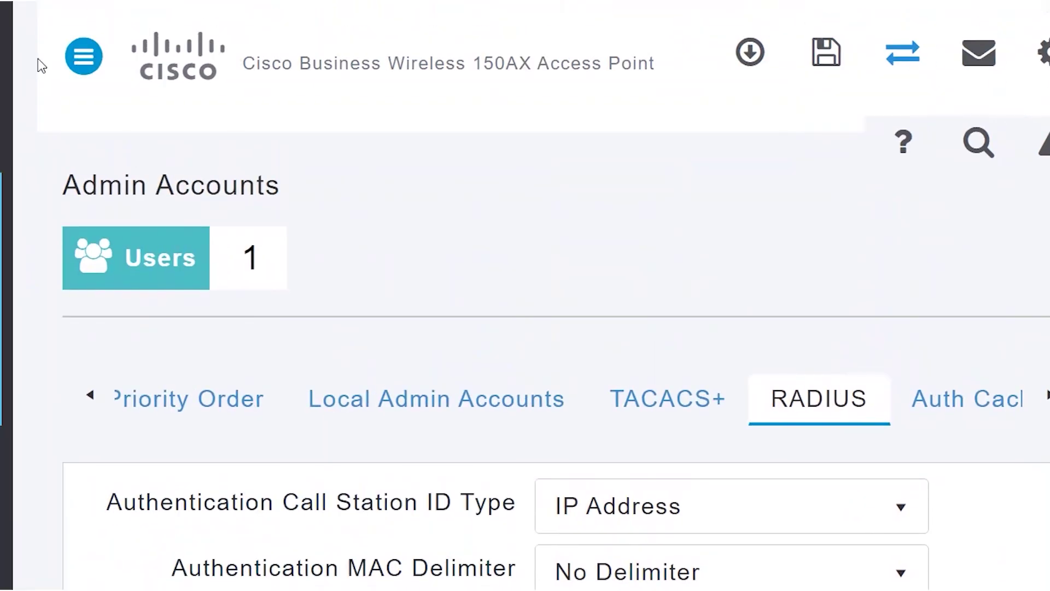
Create a new WLAN named My_Wireless with Local Profiling enabled.
click(153, 120)
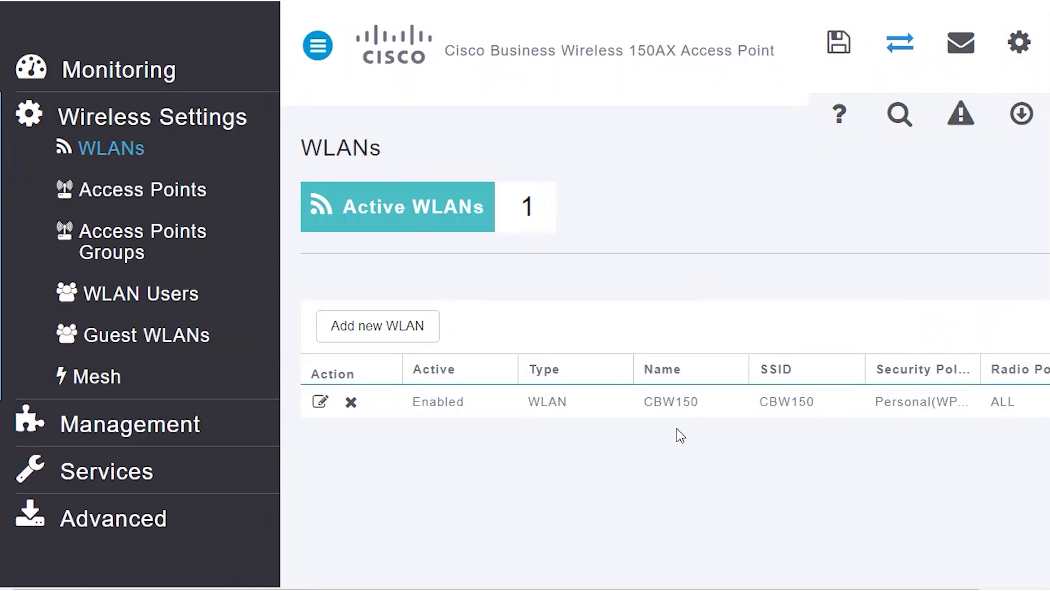
click(377, 327)
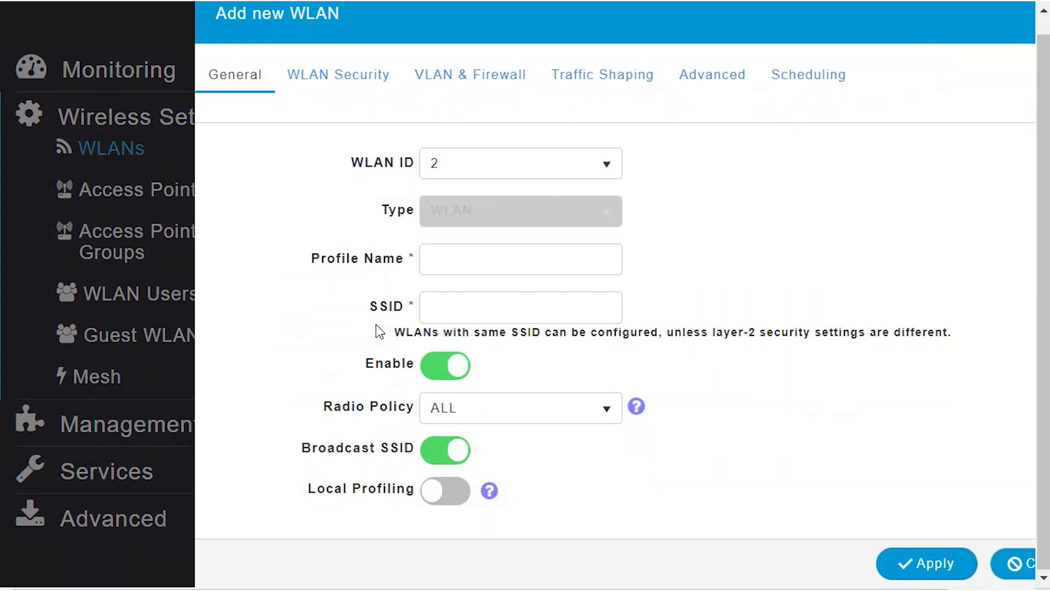
click(458, 258)
text(My_Wireless)
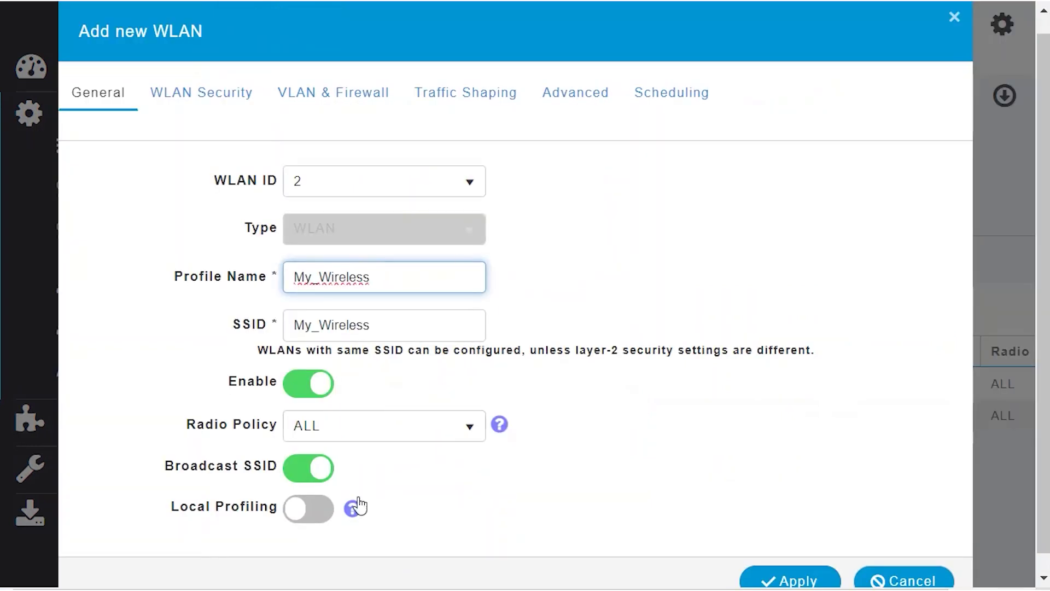
click(323, 509)
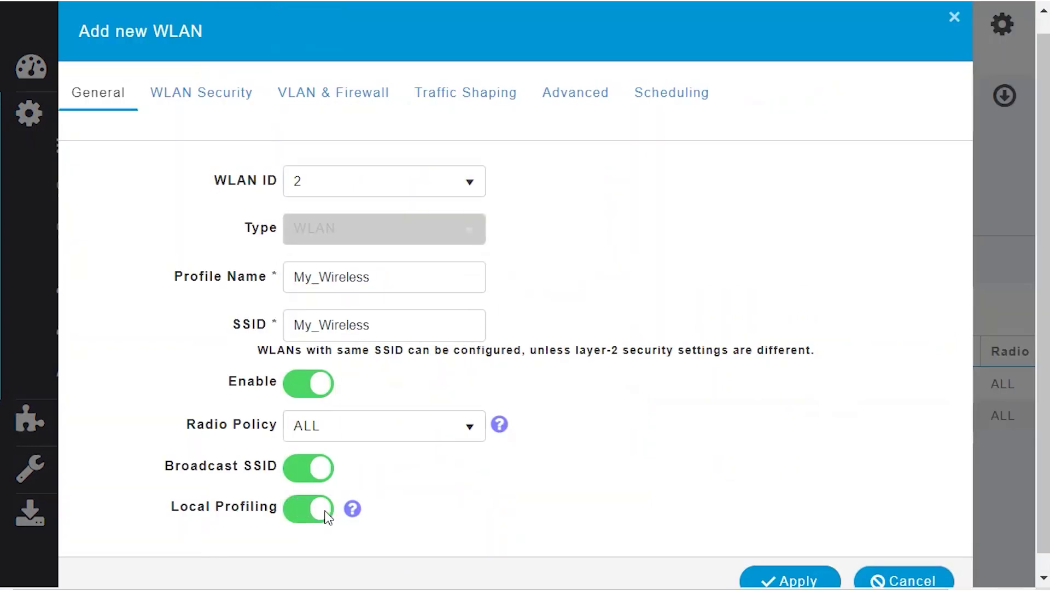
Set My_Wireless to WPA2 Enterprise with Free RADIUS compatibility and authentication server 172.16.1.120.
click(182, 107)
click(418, 303)
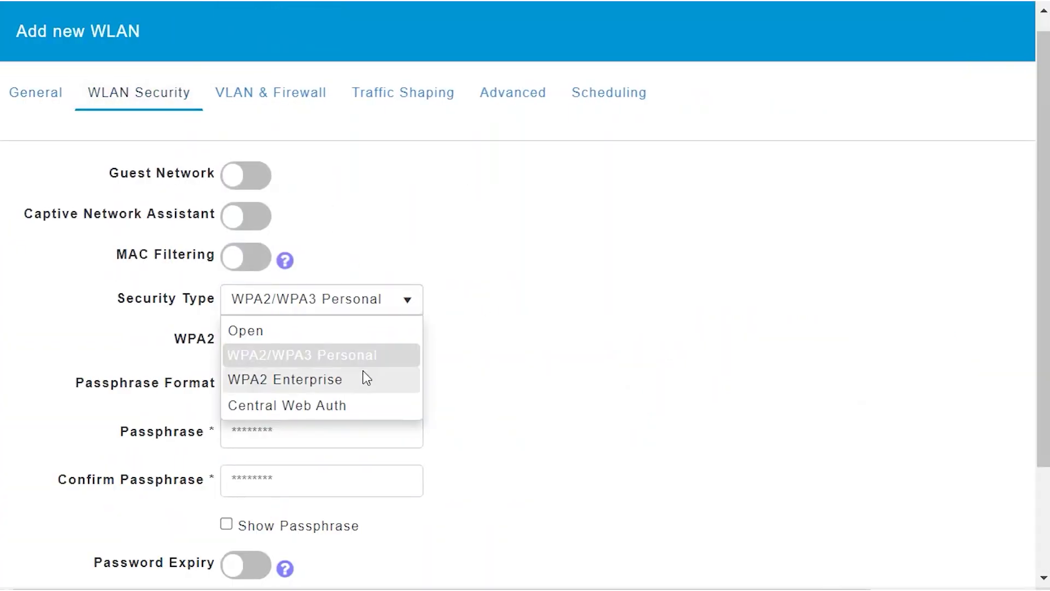
click(363, 373)
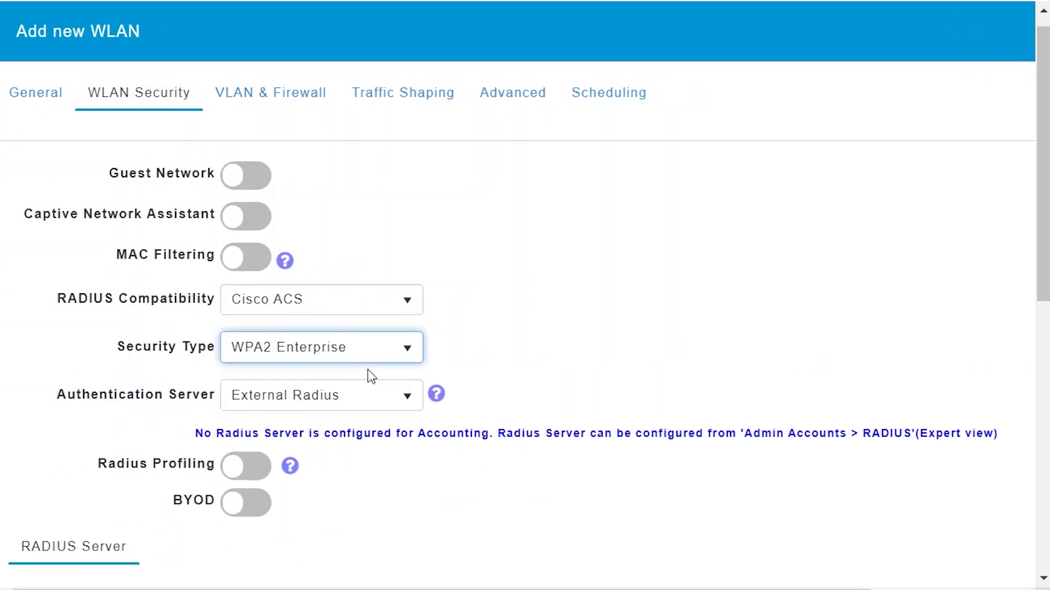
click(409, 310)
click(318, 352)
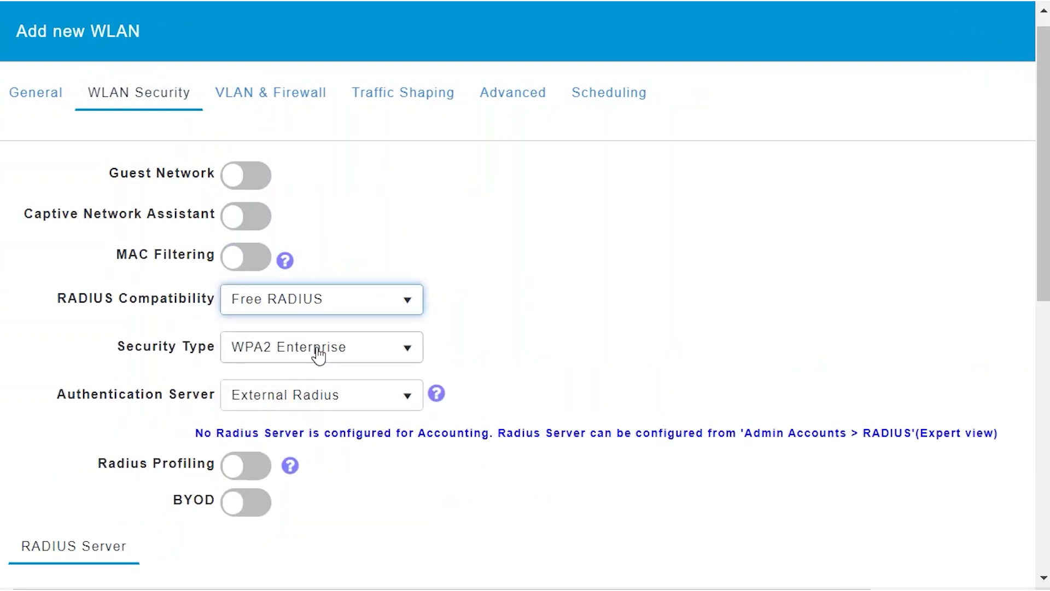
scroll(193, 326, down, 2)
scroll(192, 354, down, 5)
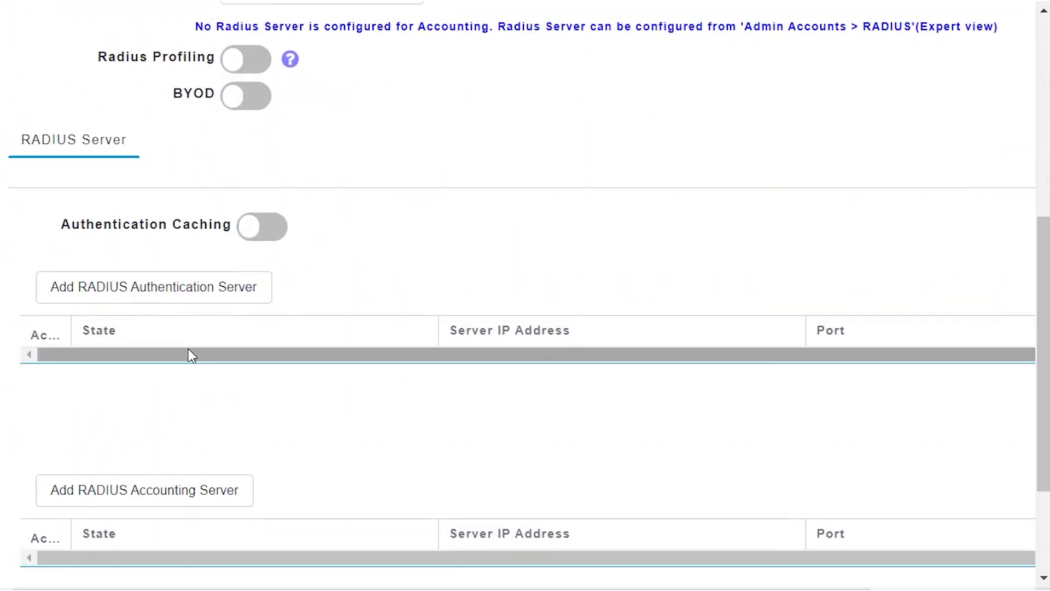
click(152, 293)
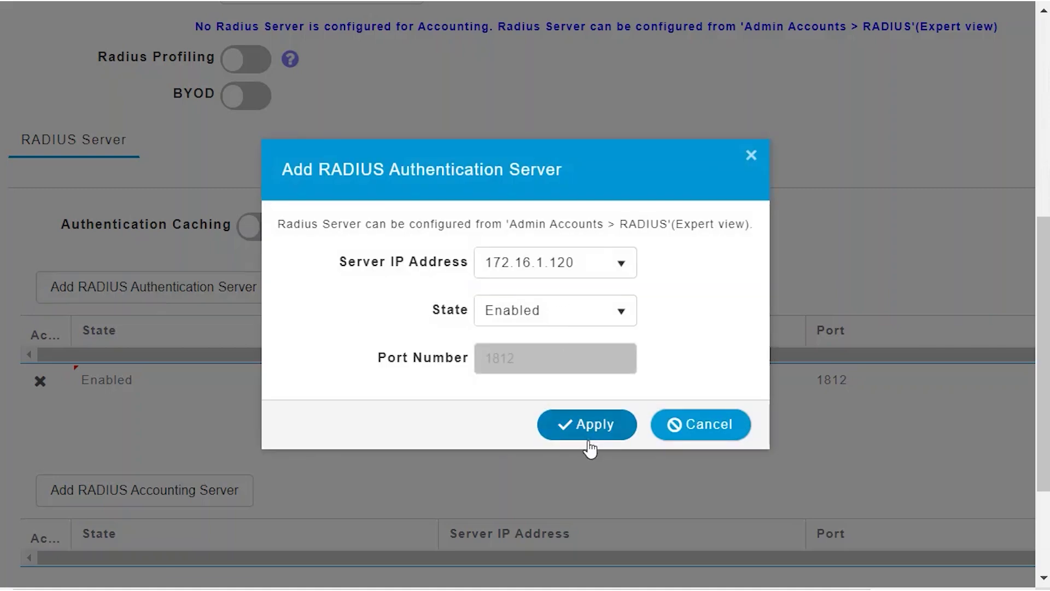
click(588, 425)
scroll(324, 413, up, 7)
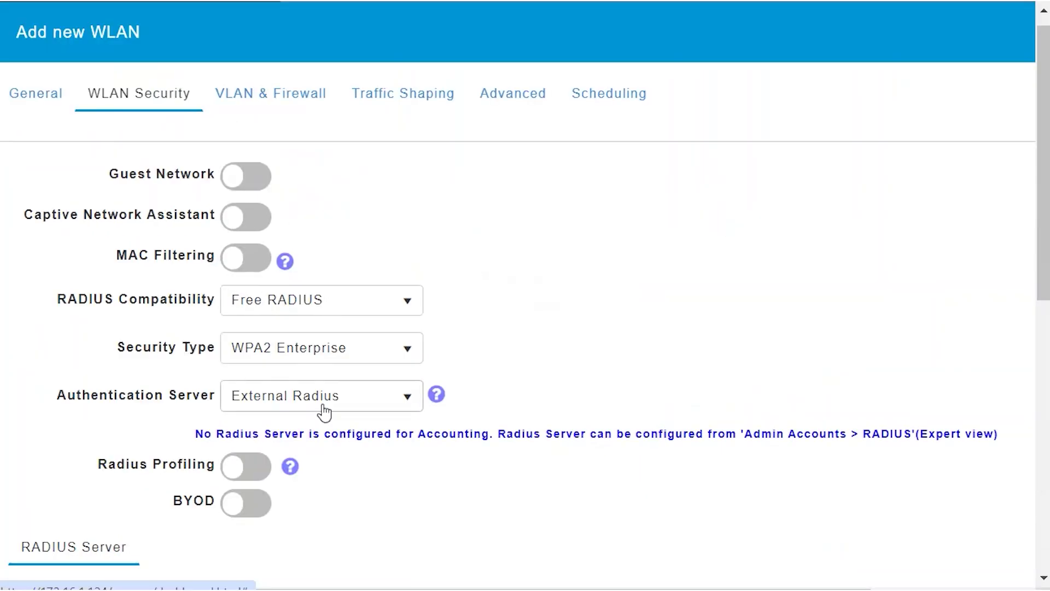
Enable Allow AAA Override on My_Wireless and apply the WLAN.
click(279, 108)
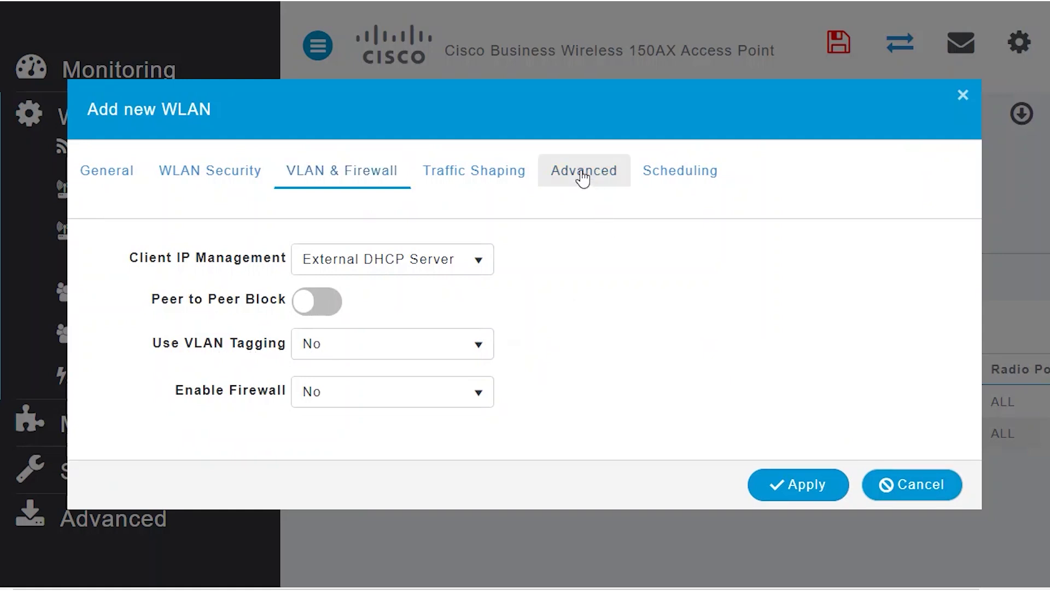
click(582, 174)
click(475, 192)
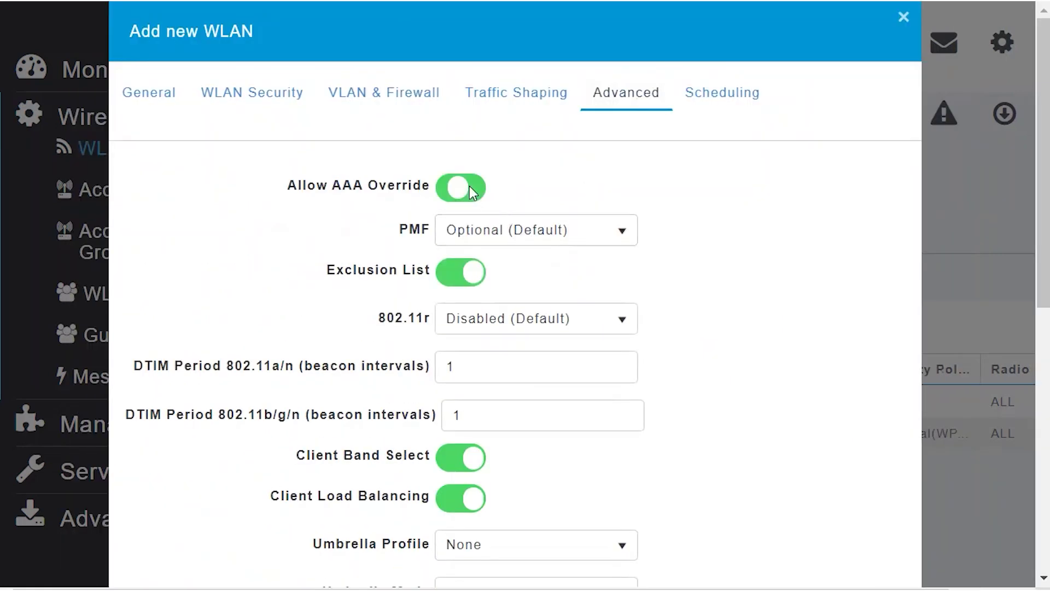
scroll(717, 213, down, 10)
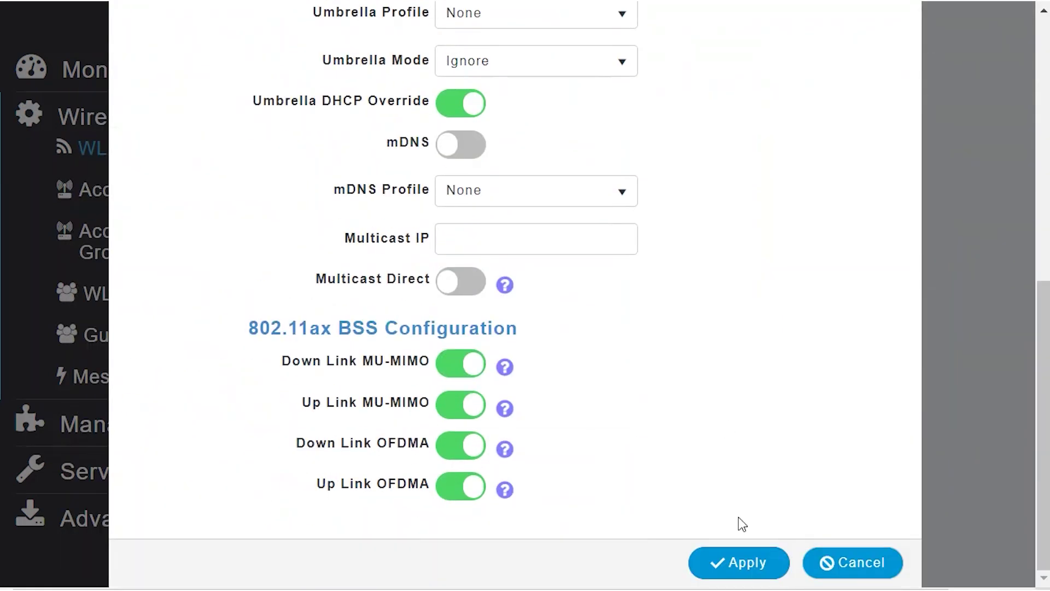
click(751, 563)
click(363, 328)
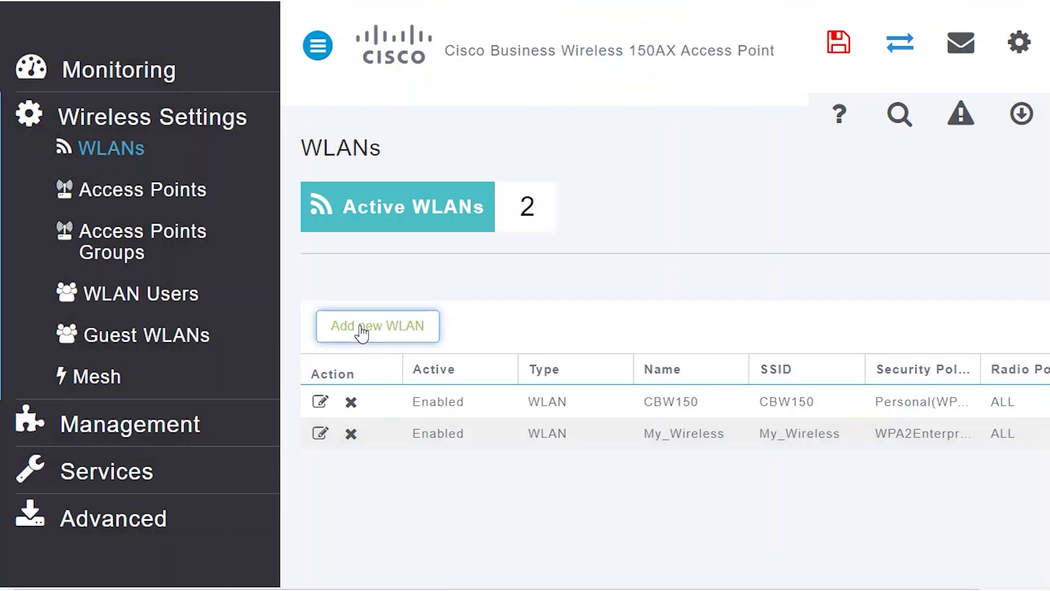
Name the new WLAN 'VLAN2_PVLAN2_Provisional', disabled and with SSID broadcast off.
click(459, 258)
text(VLAN)
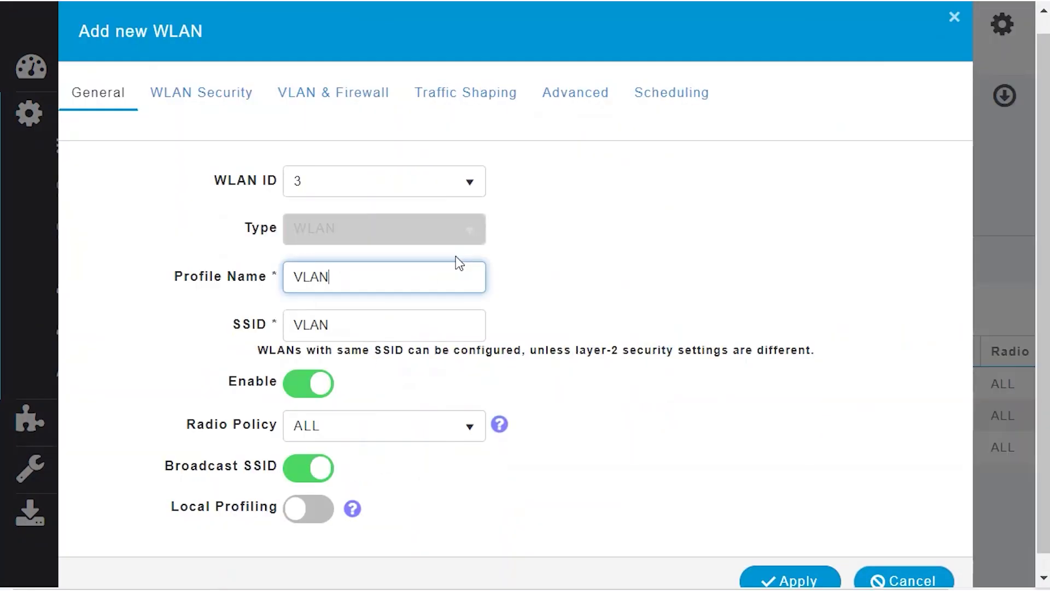
text(2_PVLAN2_Provisional)
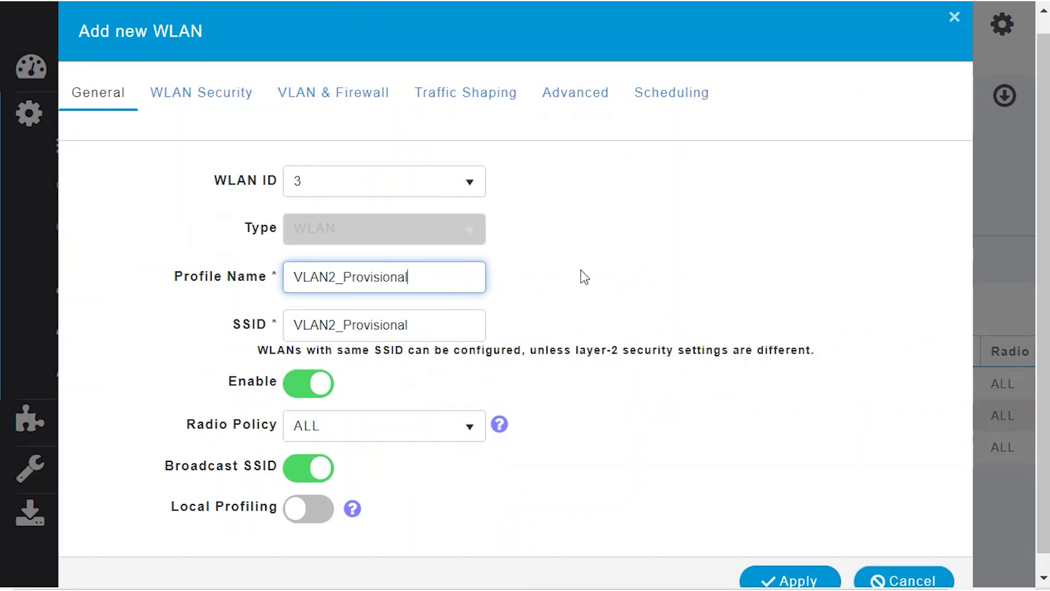
click(602, 443)
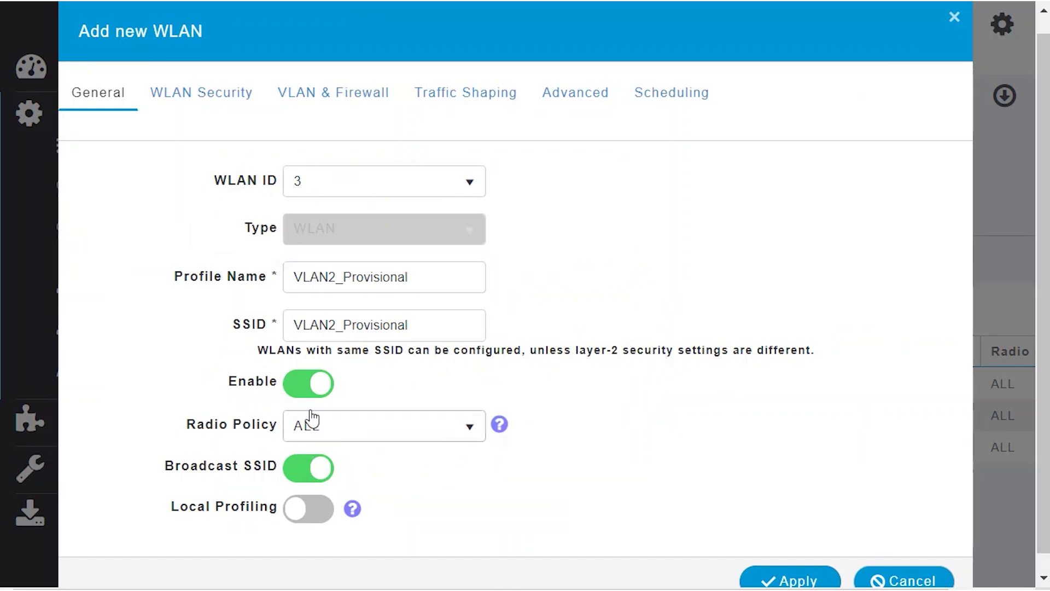
click(293, 383)
click(295, 471)
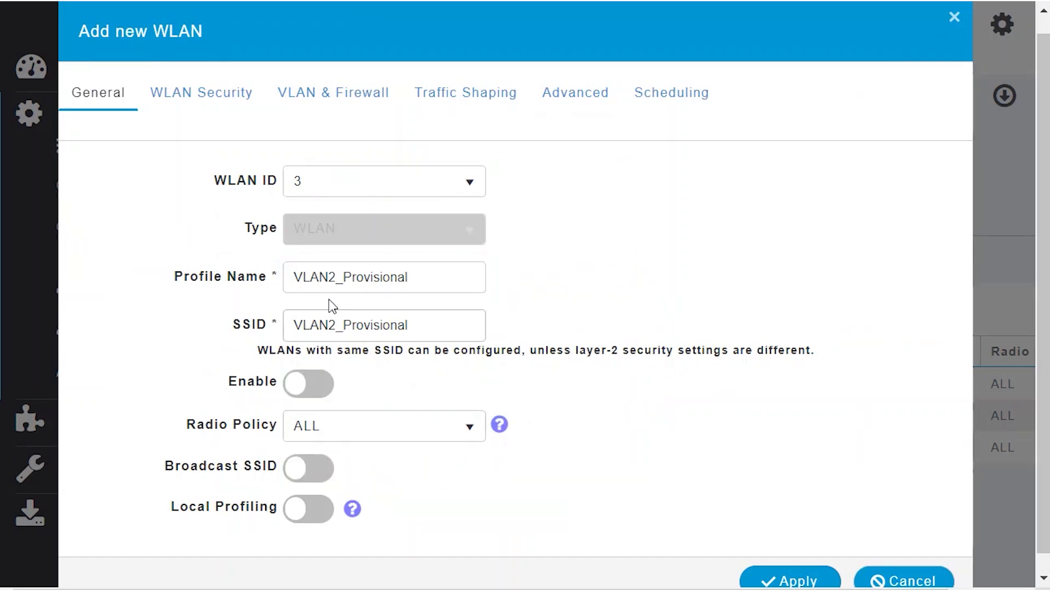
Set WPA2 Enterprise security with Free RADIUS compatibility and authentication server 172.16.1.120.
click(208, 101)
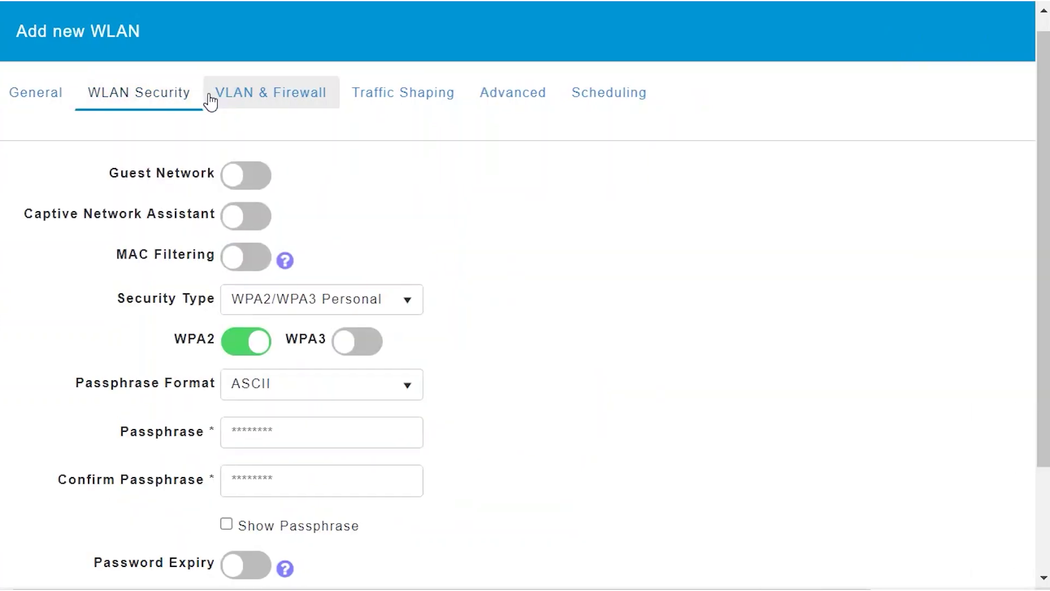
click(391, 309)
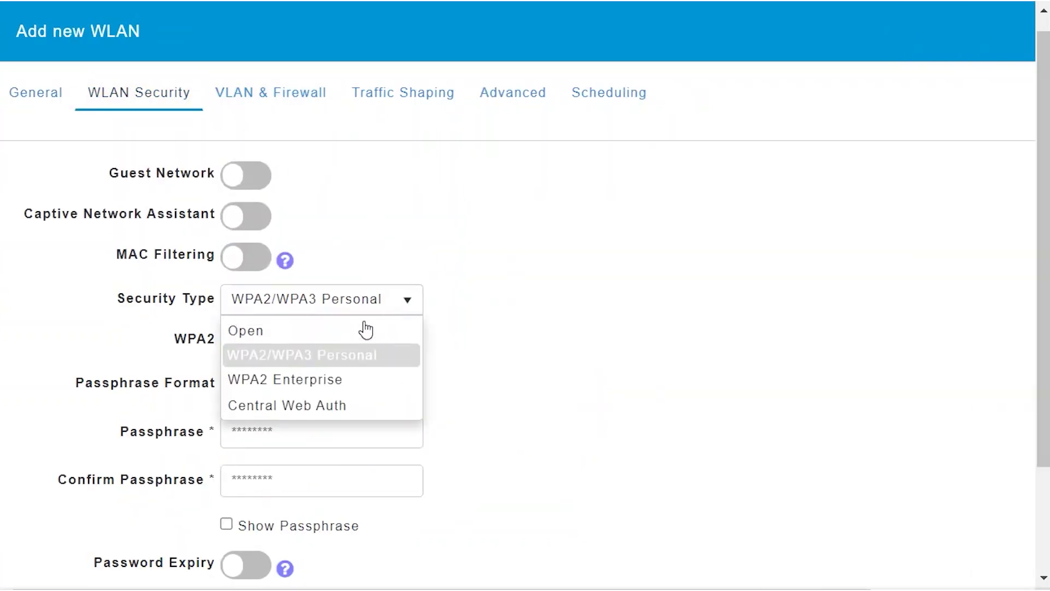
click(330, 373)
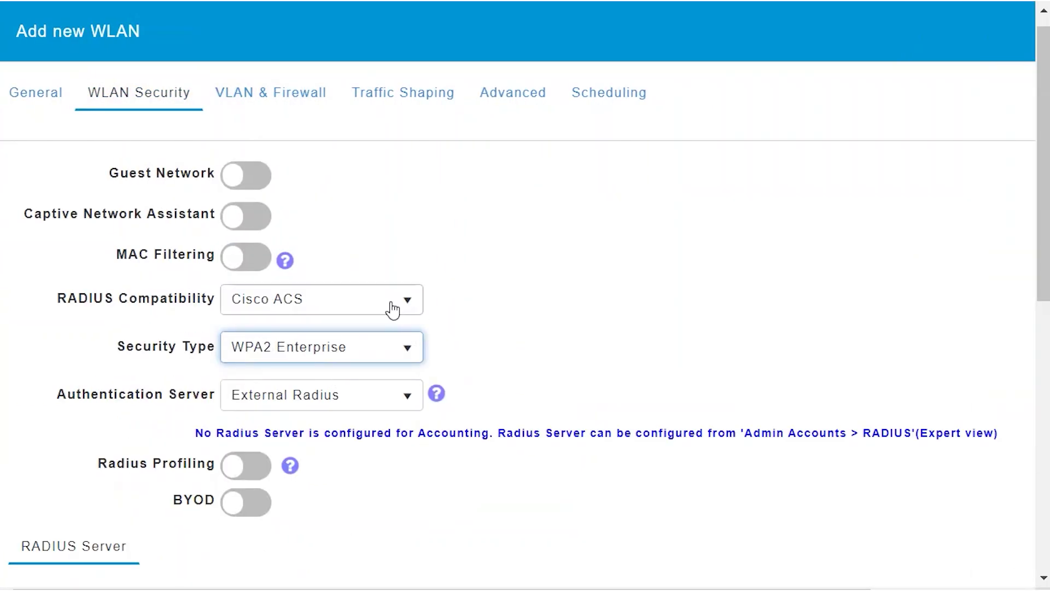
click(392, 306)
click(338, 354)
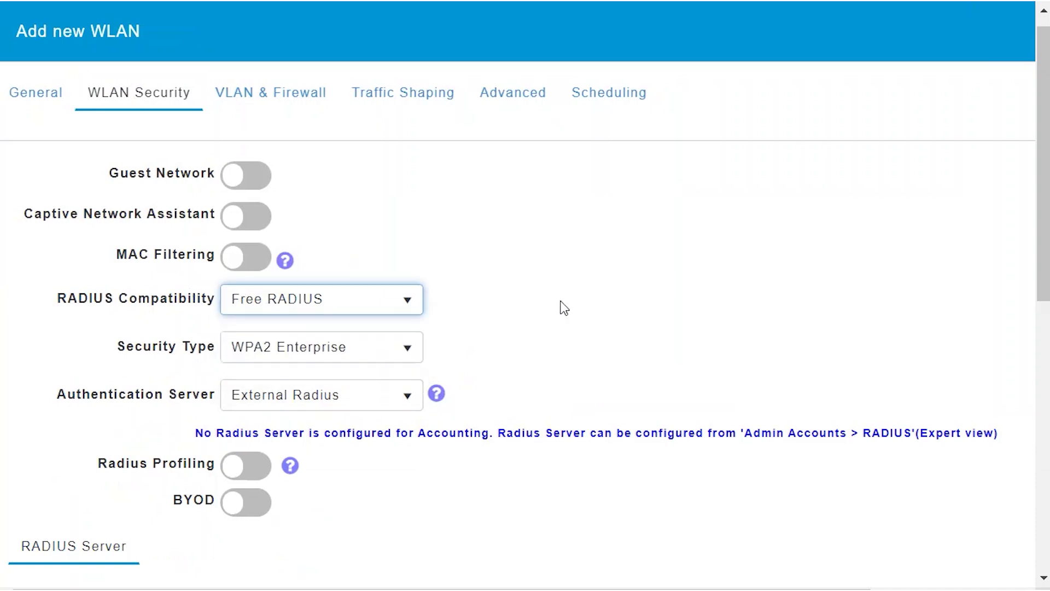
scroll(564, 308, down, 4)
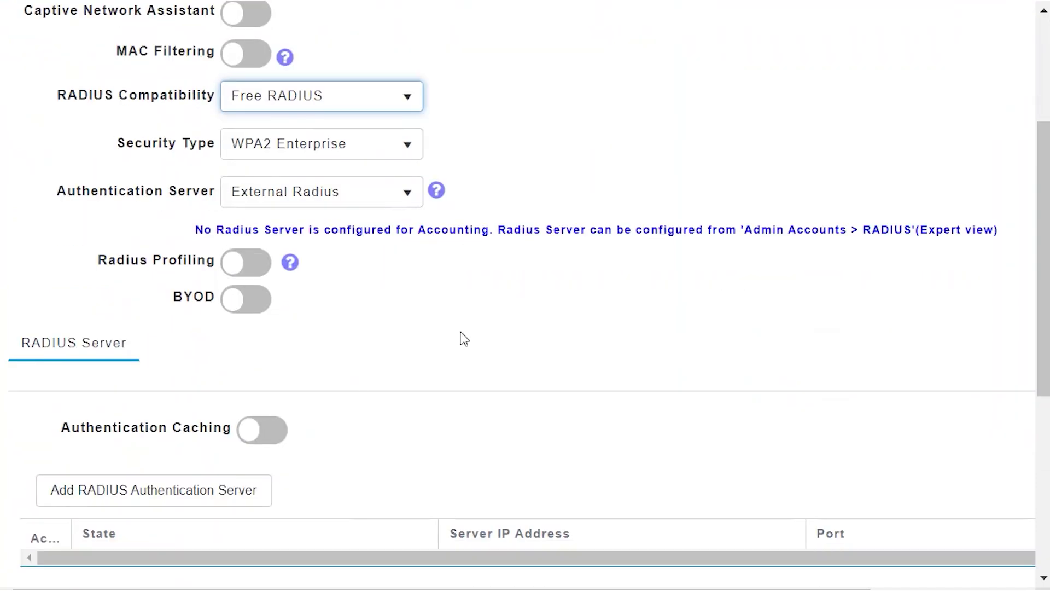
scroll(459, 338, down, 4)
click(191, 290)
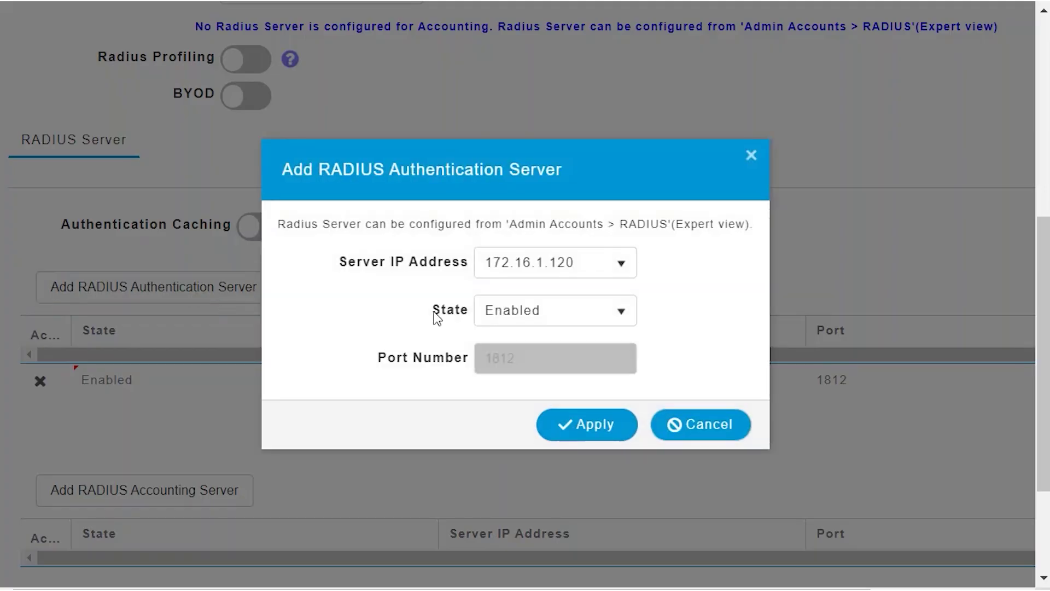
click(588, 425)
scroll(399, 480, up, 8)
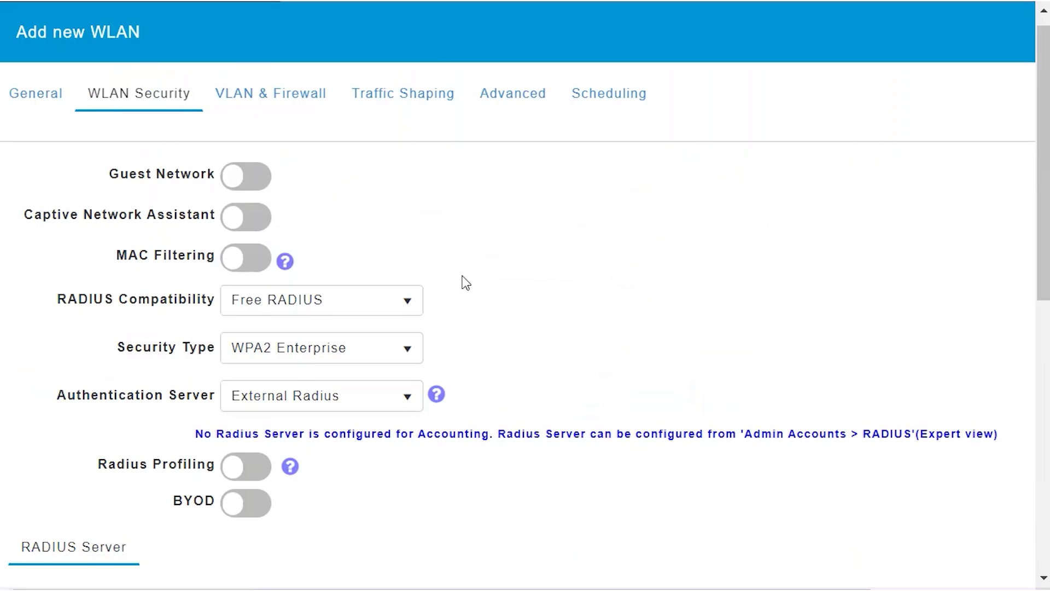
Turn on VLAN tagging and change the VLAN ID from 1 to 2.
click(263, 122)
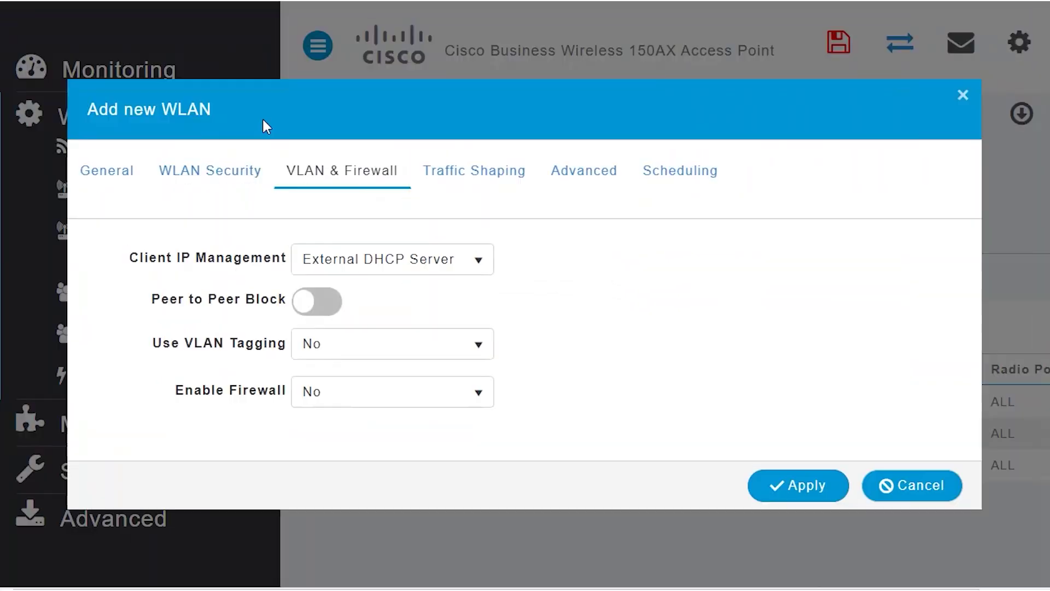
click(458, 340)
click(383, 396)
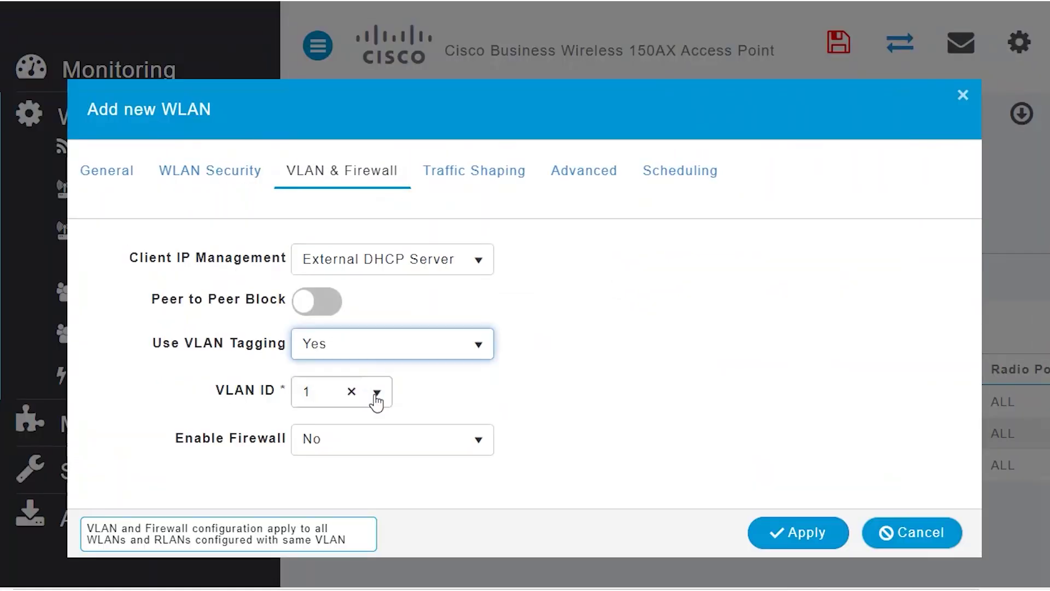
click(323, 366)
key(BackSpace)
text(2)
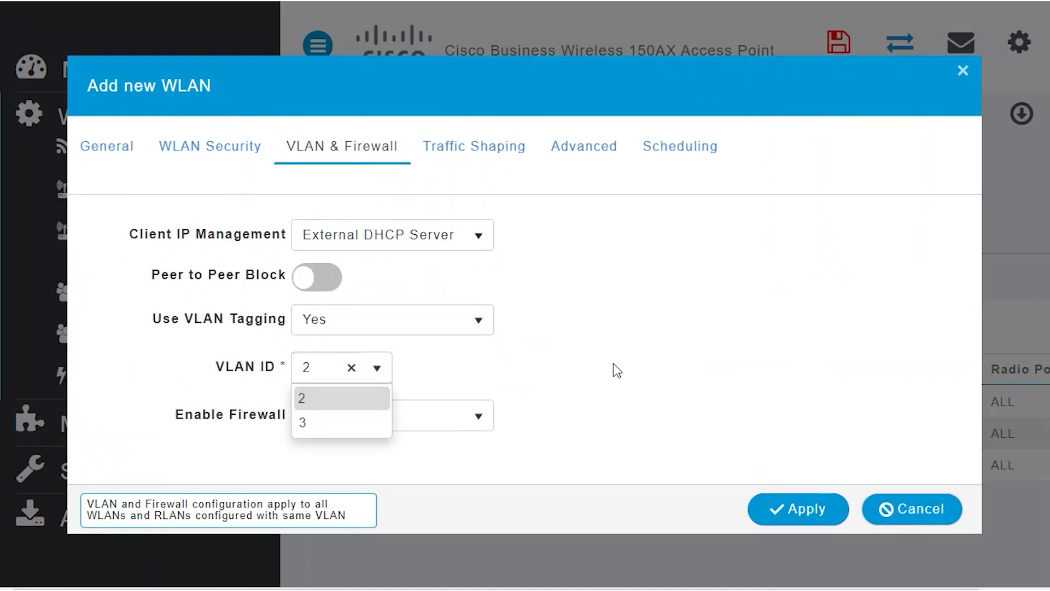
click(617, 368)
Enable Allow AAA Override and apply the VLAN 2 WLAN.
click(586, 157)
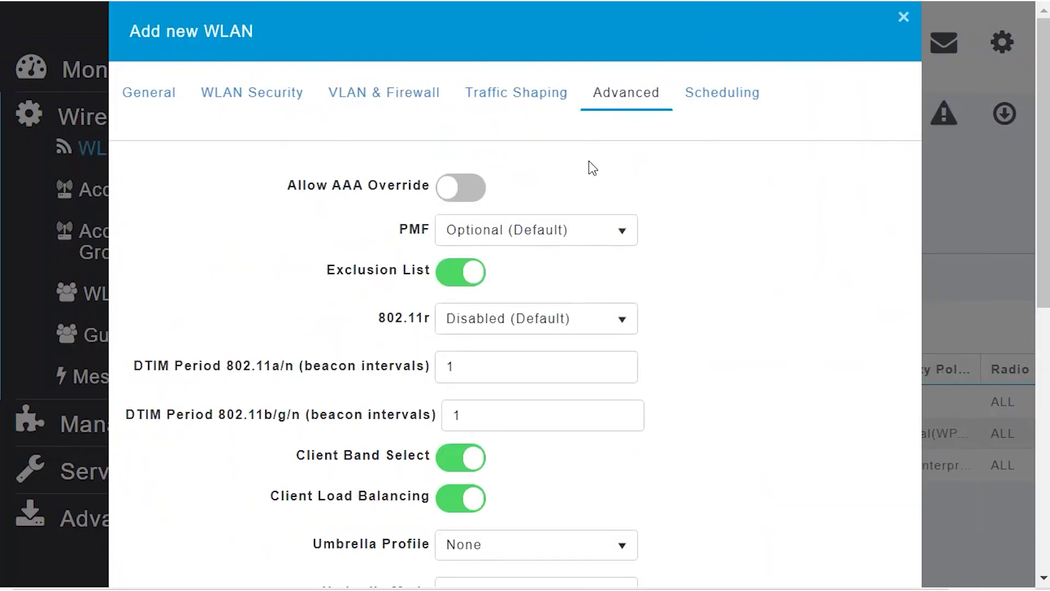
click(465, 191)
scroll(746, 408, down, 8)
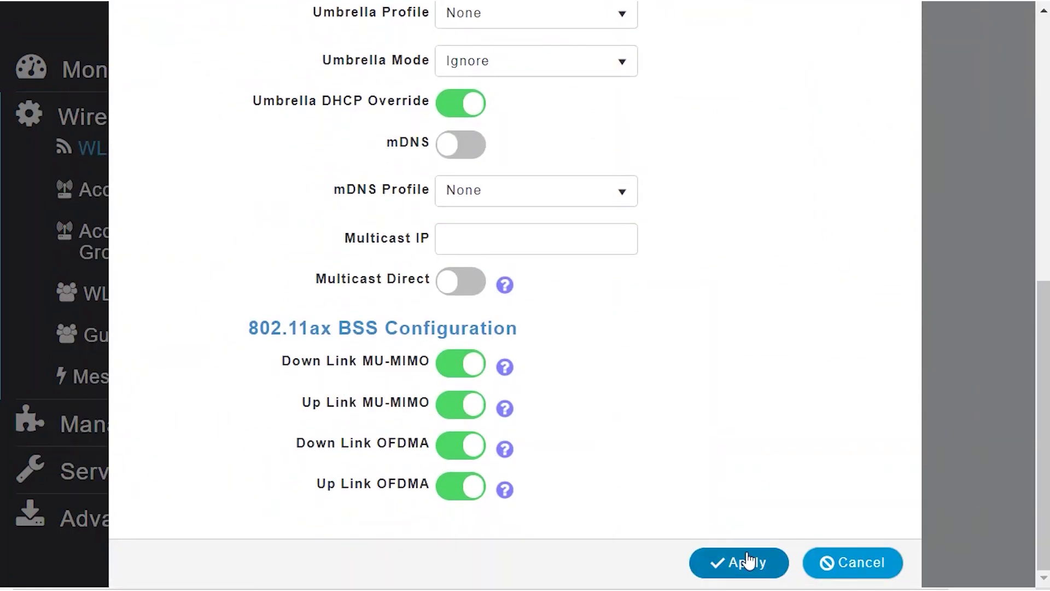
click(747, 563)
scroll(754, 559, up, 7)
click(353, 324)
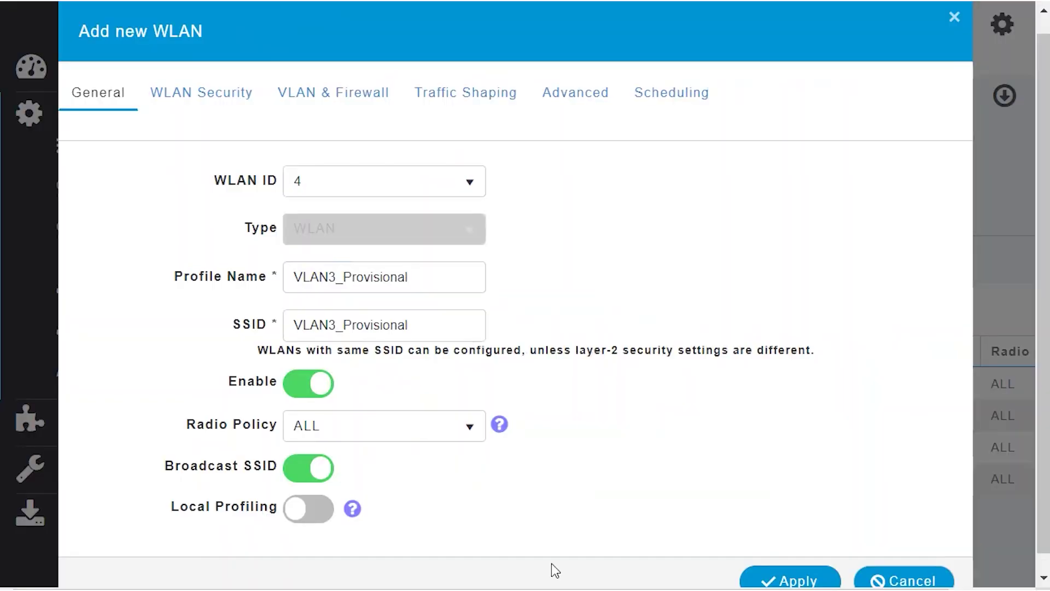
Disable VLAN3_Provisional, hide its SSID, and tag it to VLAN ID 3.
click(291, 383)
click(296, 466)
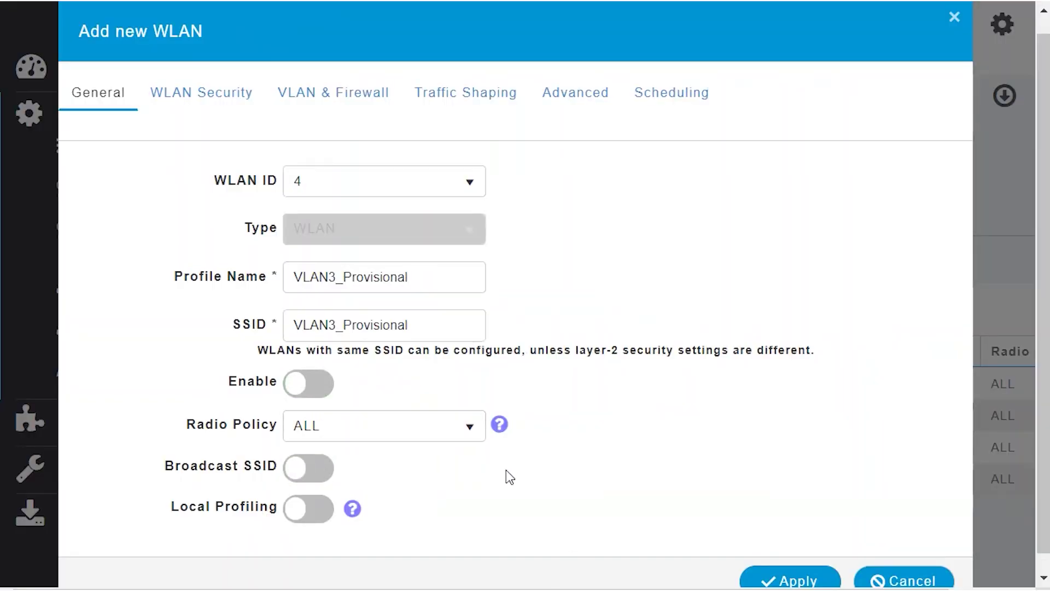
click(333, 92)
click(404, 355)
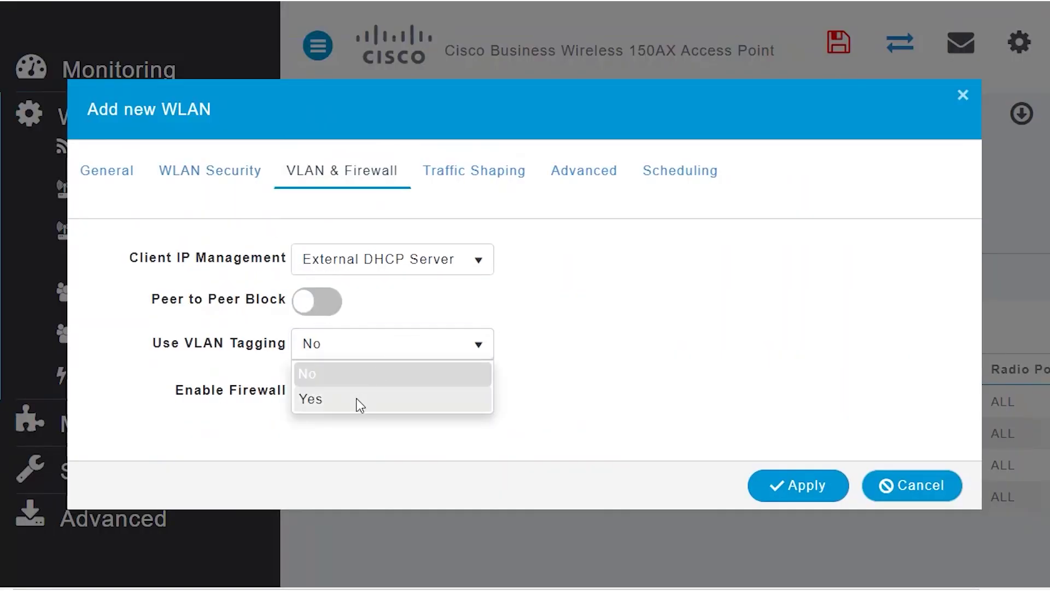
click(354, 405)
click(328, 367)
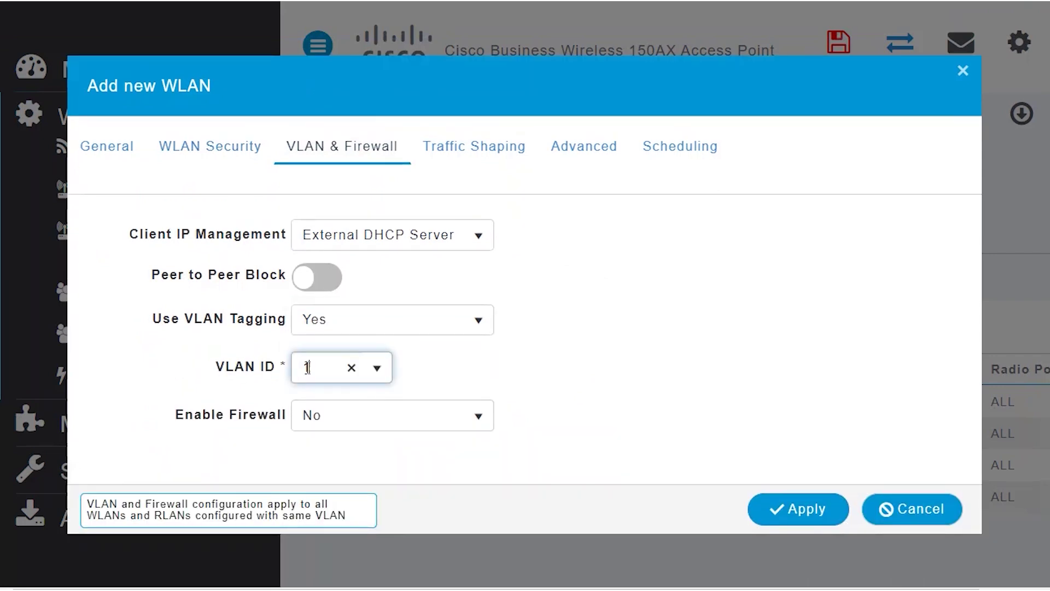
text(3)
click(669, 353)
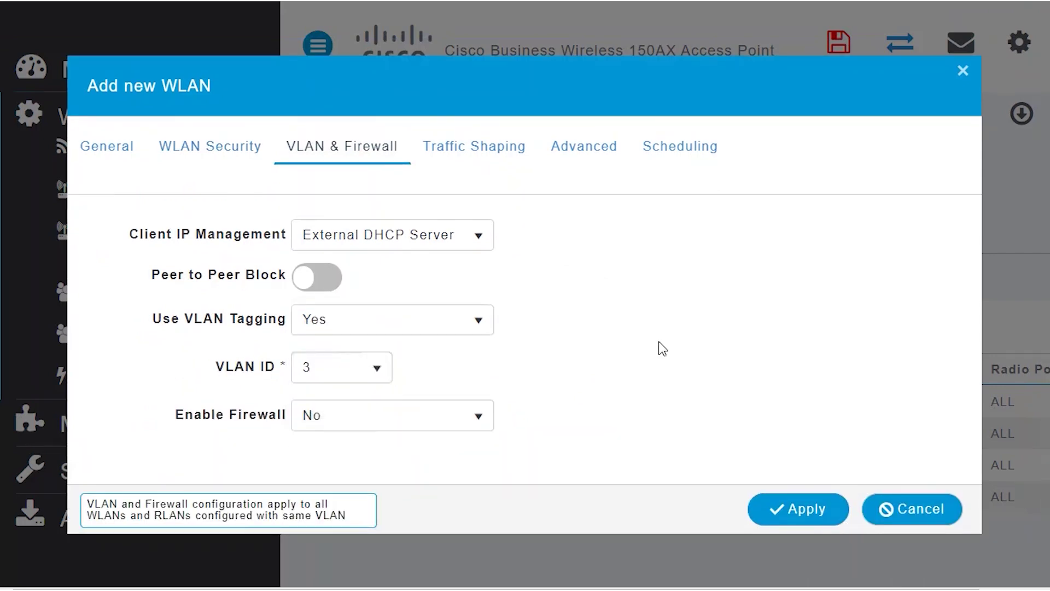
Enable Allow AAA Override and apply the VLAN3_Provisional WLAN.
click(575, 149)
click(471, 186)
scroll(743, 205, down, 10)
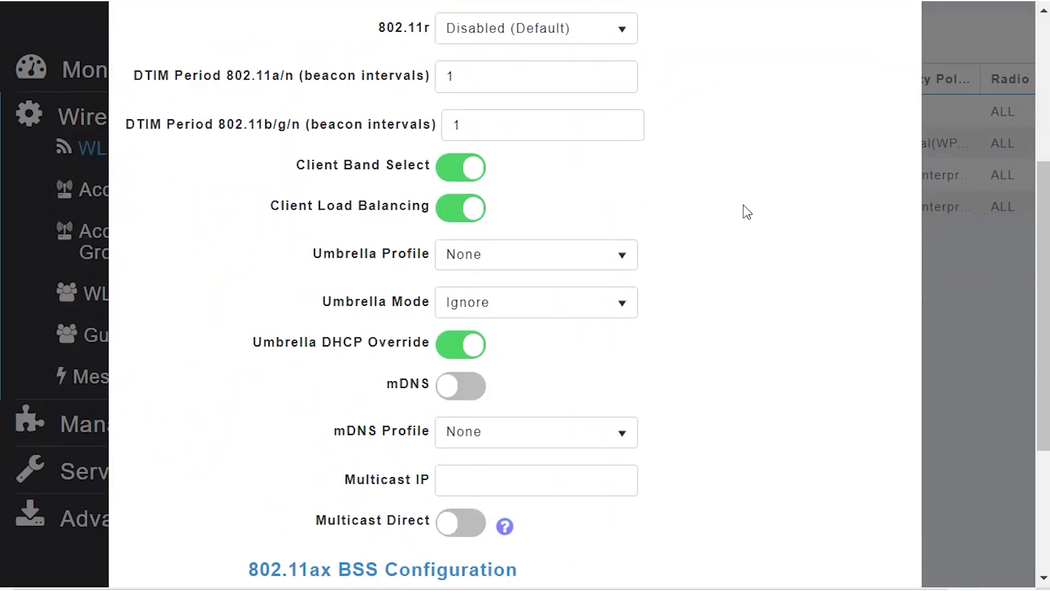
click(766, 564)
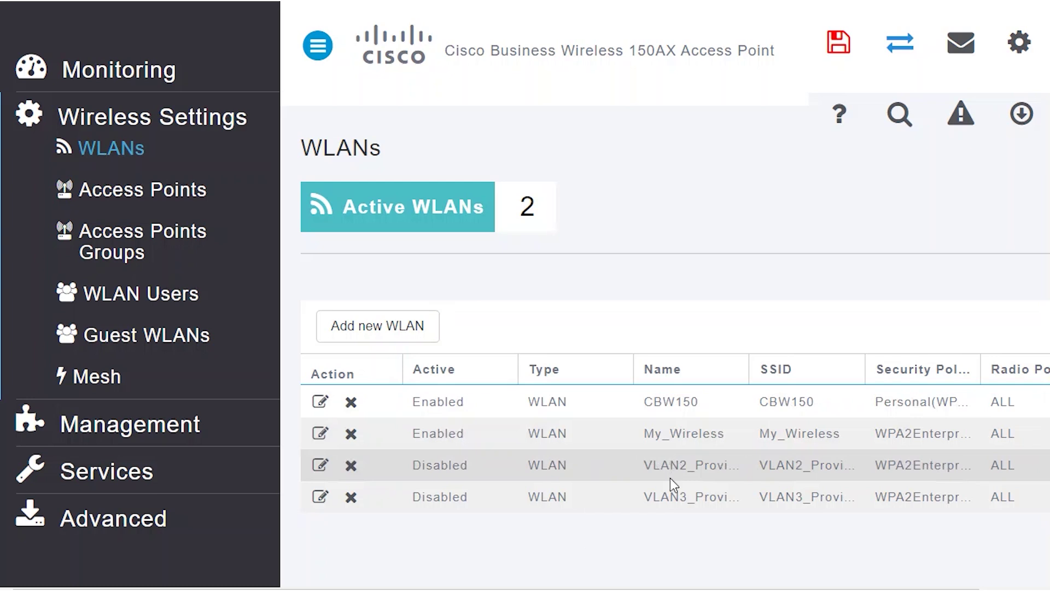
Run ipconfig in Command Prompt and review the adapter addresses.
key(super+1)
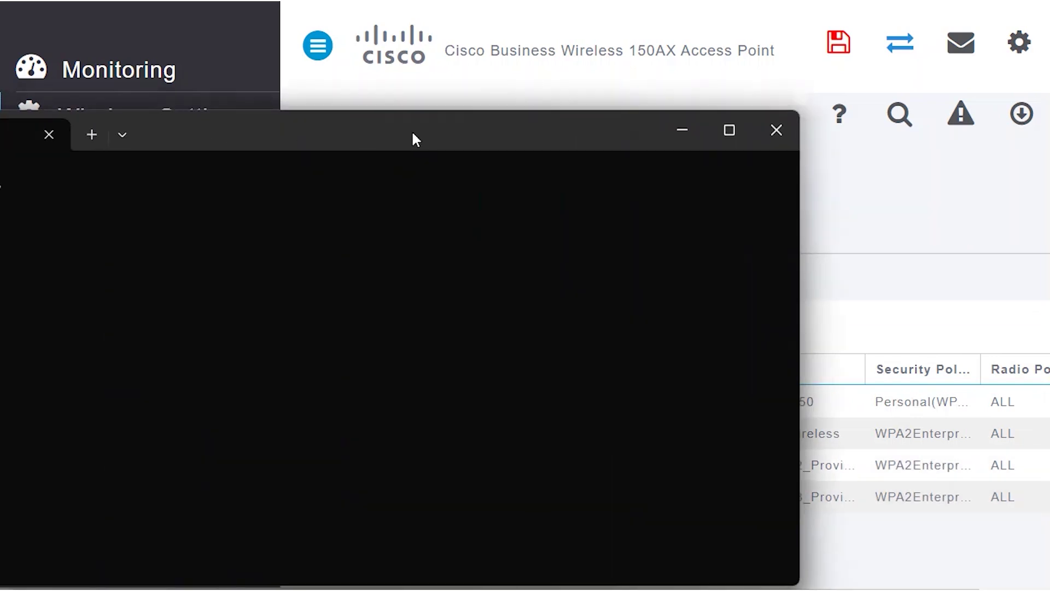
text(ipconfig)
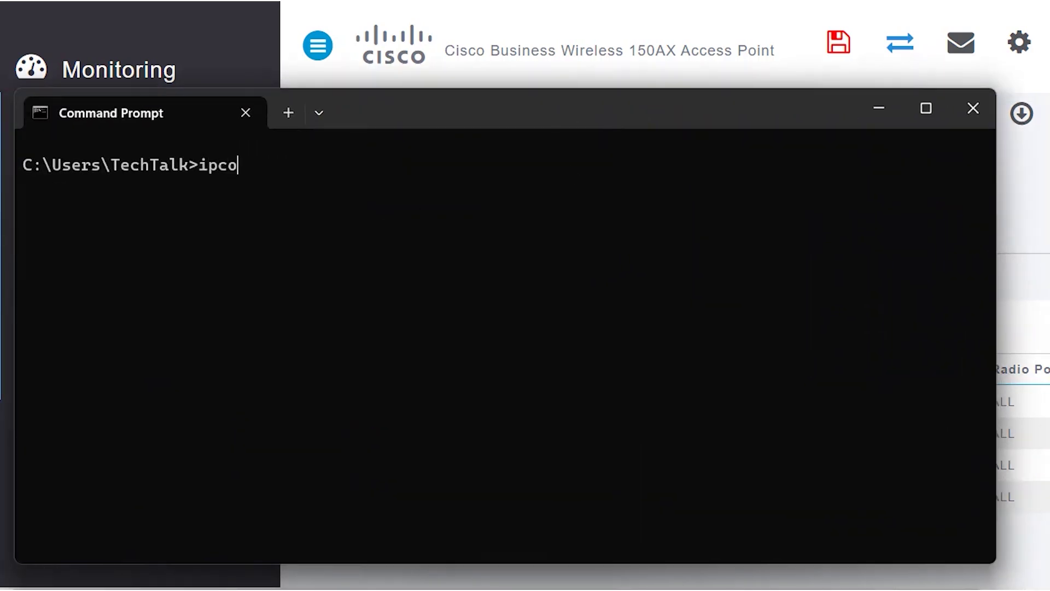
key(Return)
scroll(438, 277, up, 3)
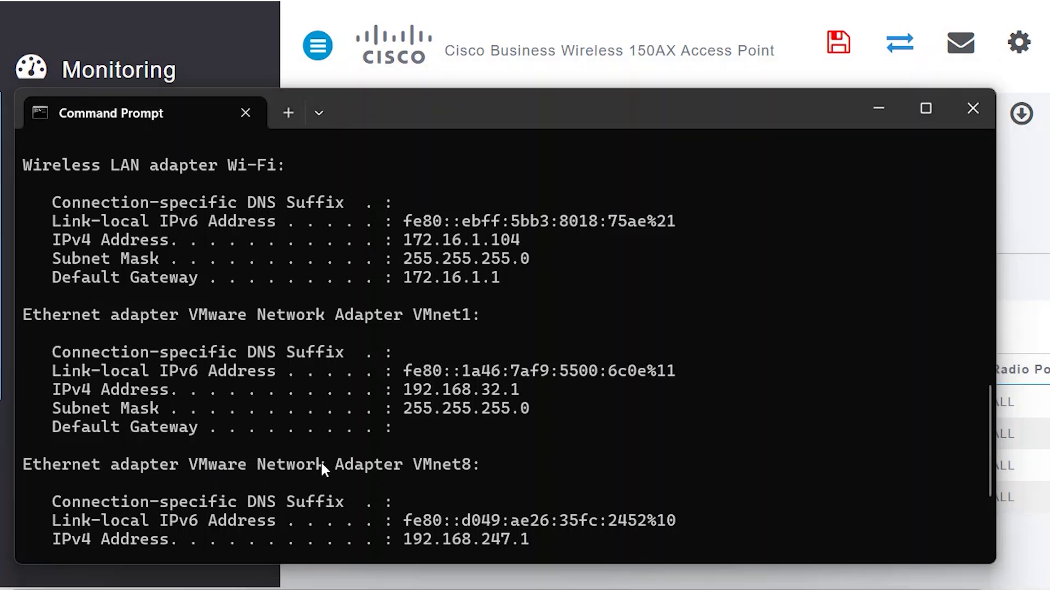
scroll(323, 463, down, 3)
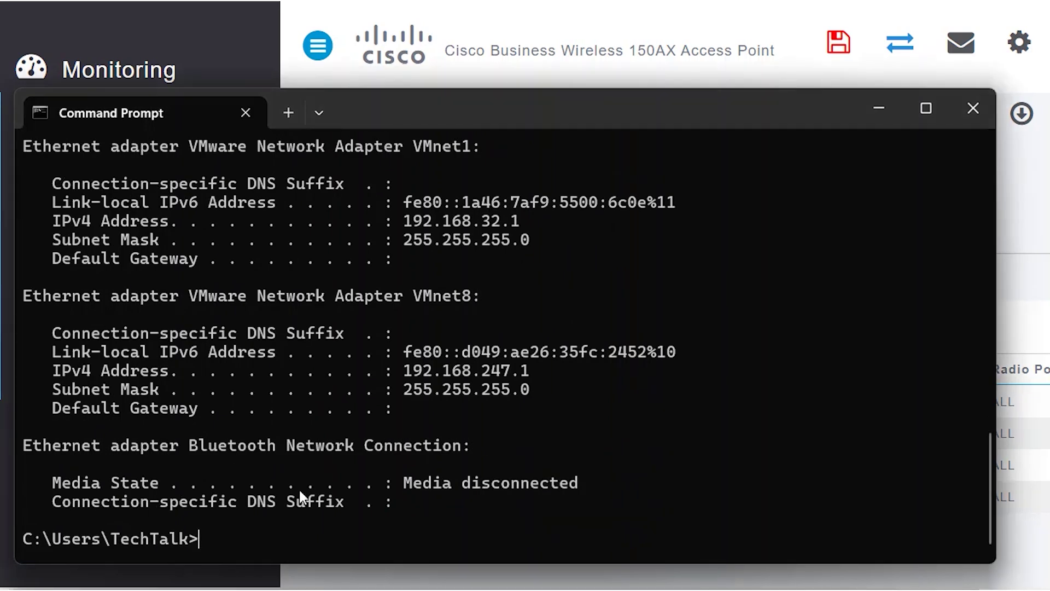
Rerun ipconfig to confirm Wi-Fi address 192.168.3.104 with gateway 192.168.3.1.
text(ipconfig)
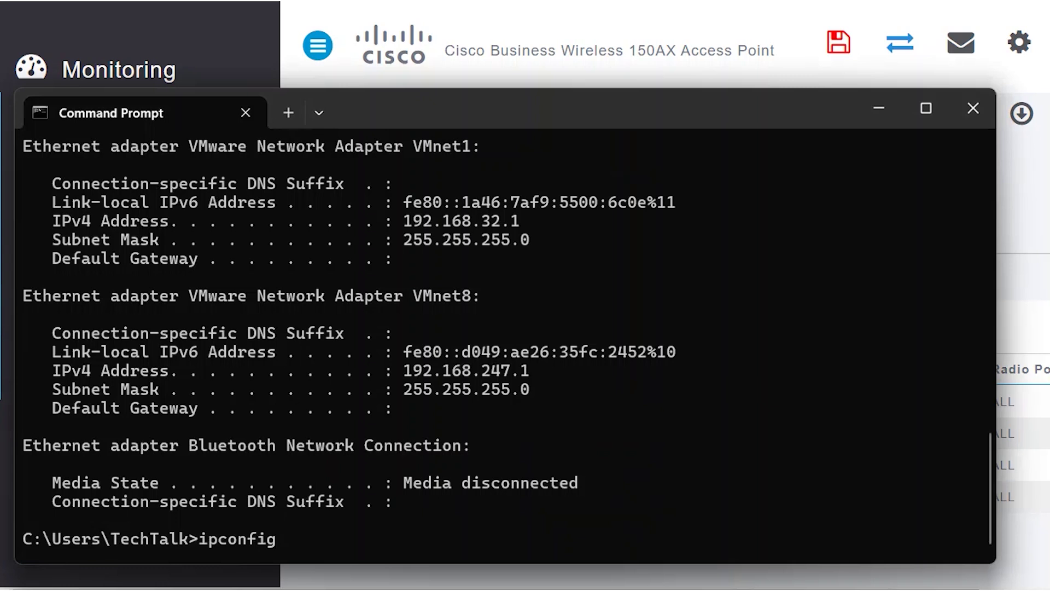
key(Return)
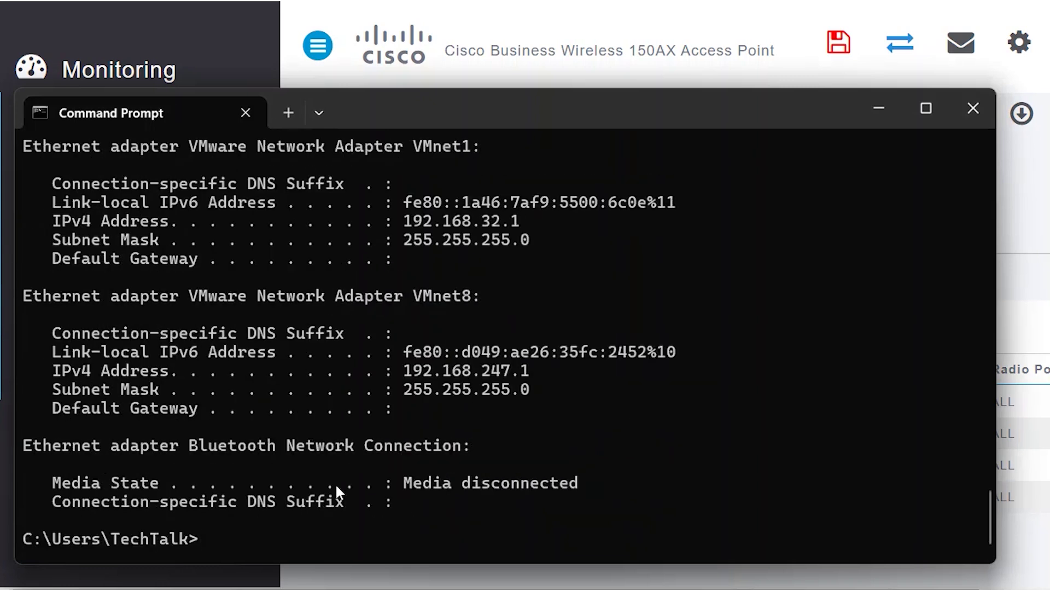
scroll(336, 491, up, 3)
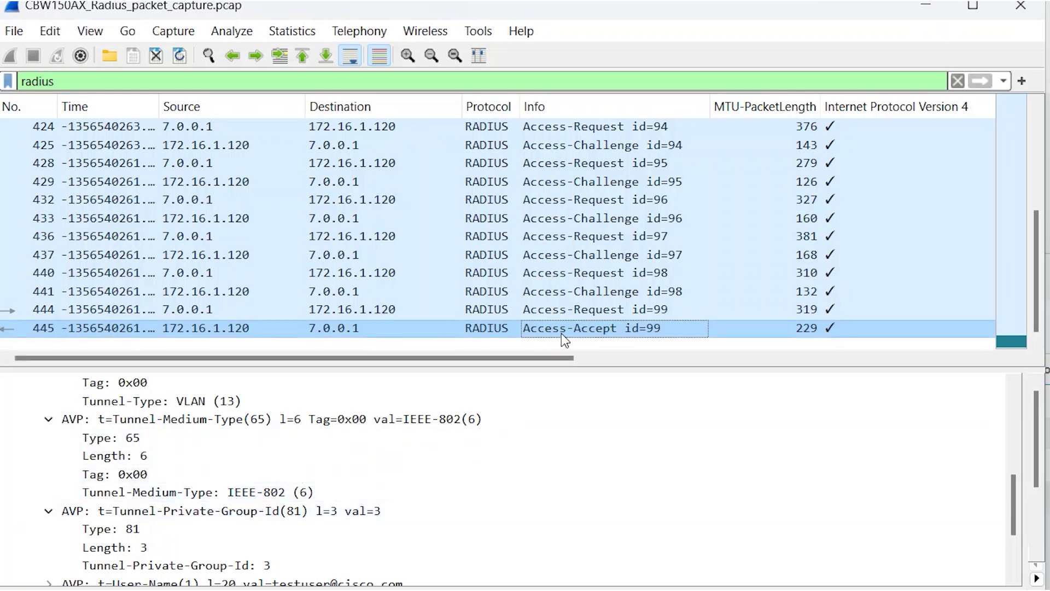
Scroll the Access-Accept id=99 details to Tunnel-Type VLAN and Tunnel-Private-Group-Id 3.
scroll(525, 448, up, 2)
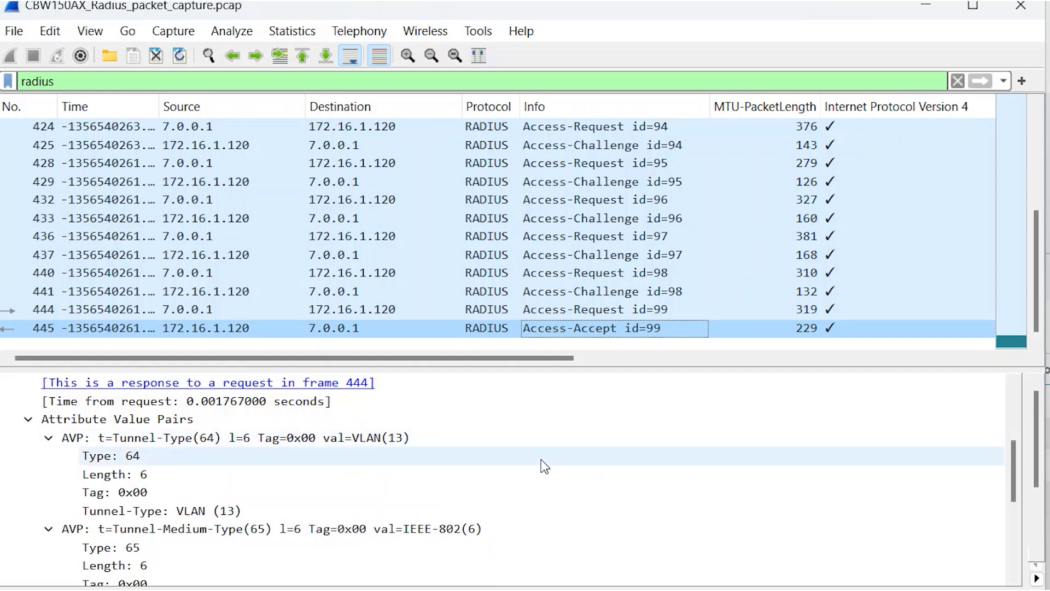
scroll(541, 460, down, 1)
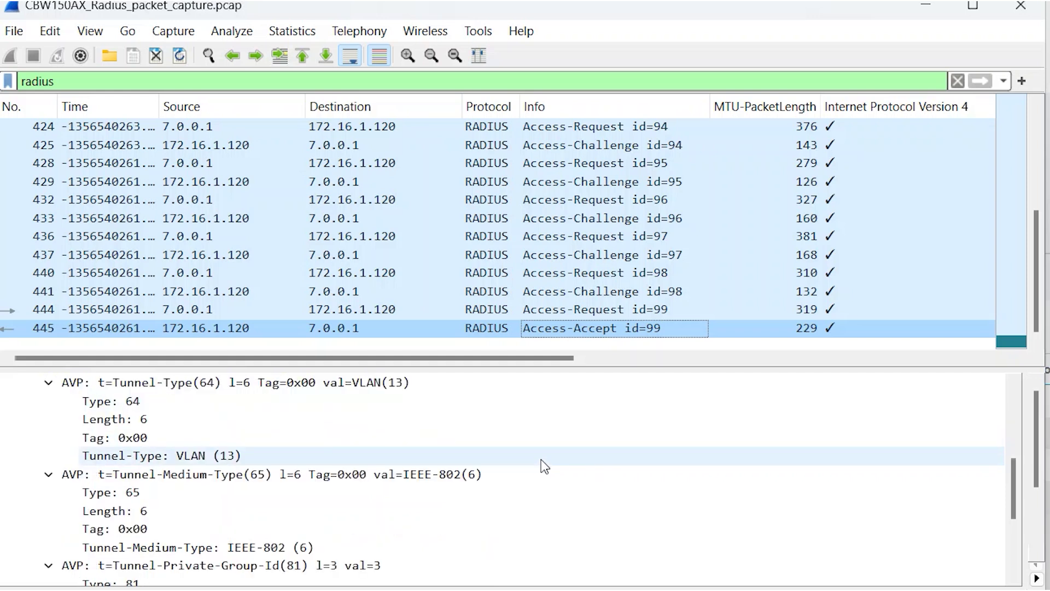
scroll(541, 465, down, 1)
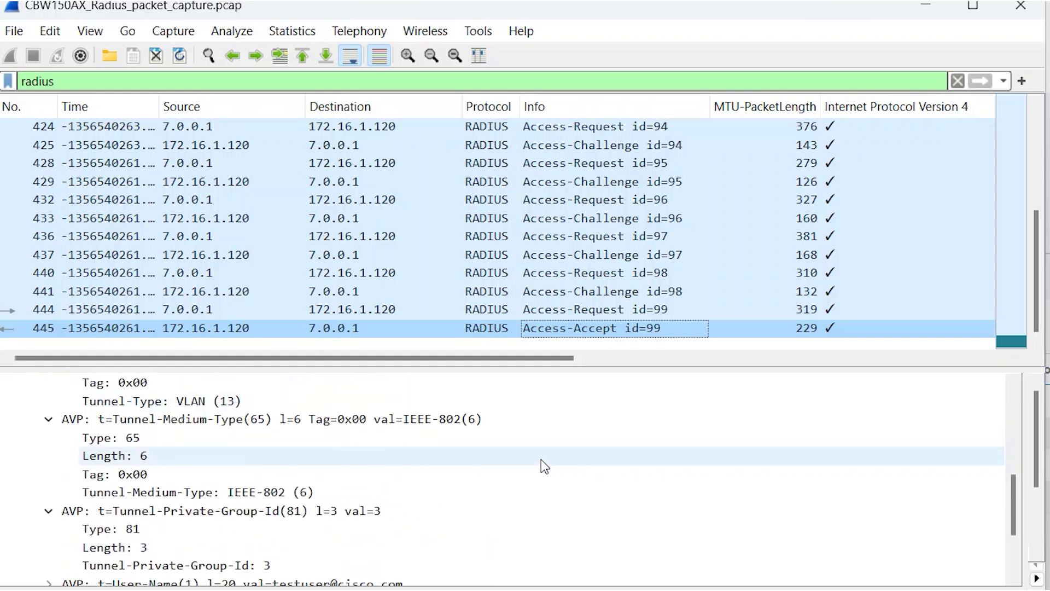
scroll(544, 466, down, 1)
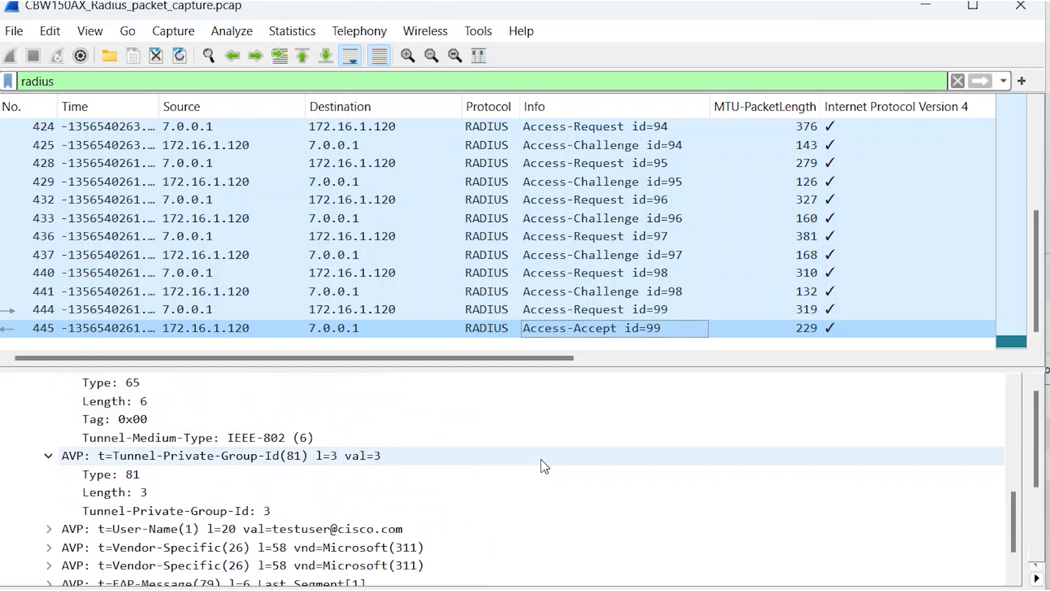